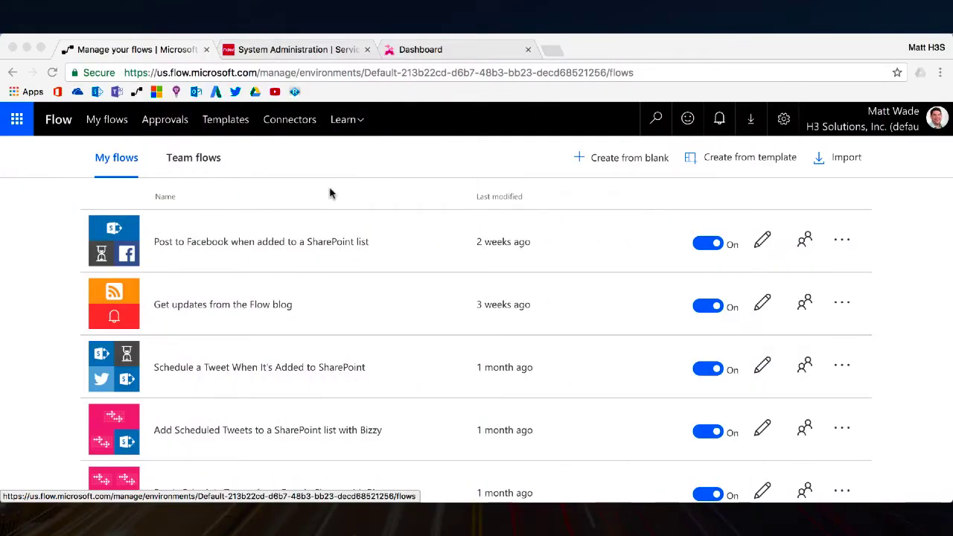
Step: Start a blank flow named 'Create ServiceNow Incident'
left_click(630, 161)
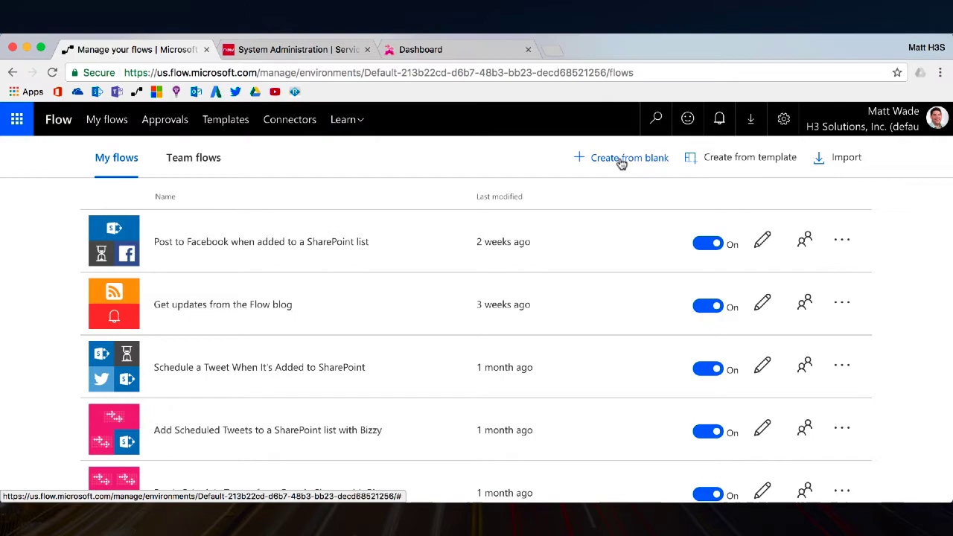
left_click(621, 160)
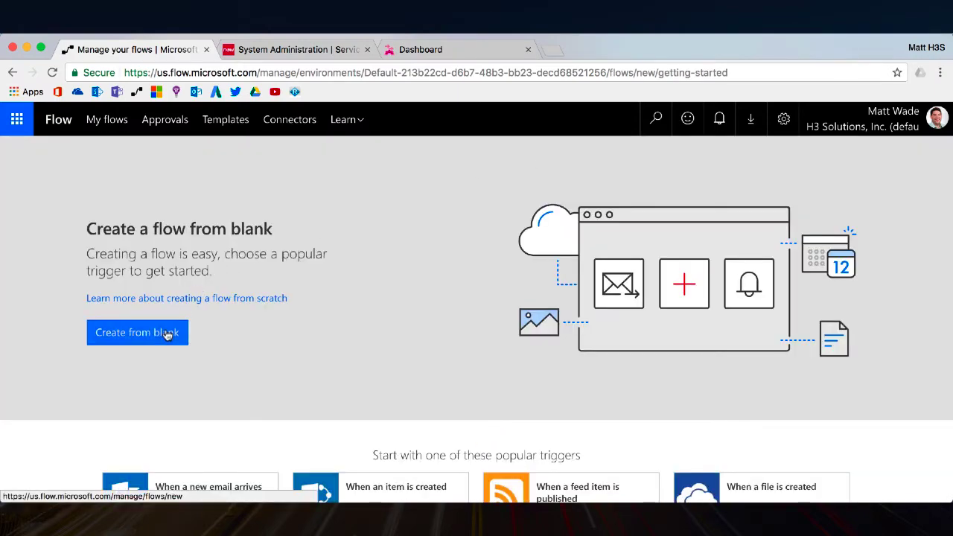
left_click(168, 335)
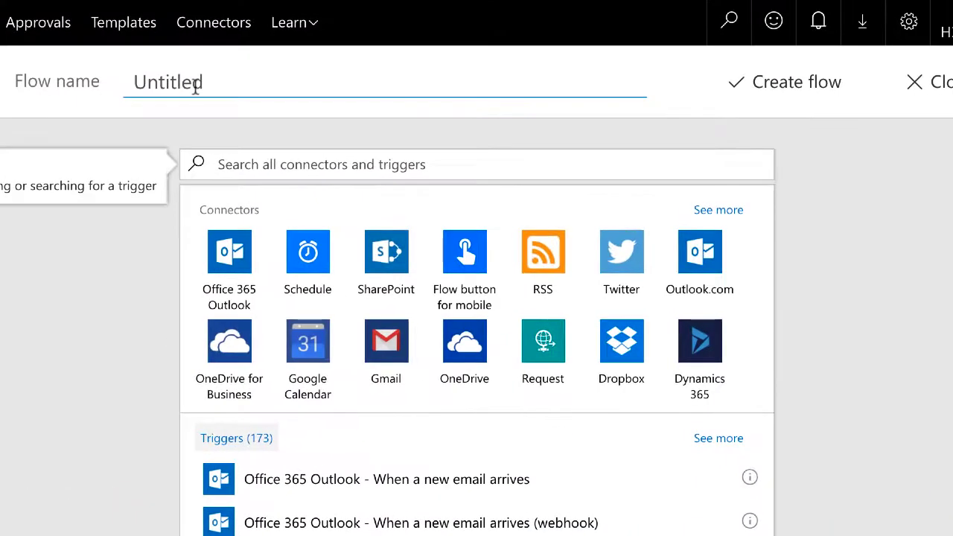
left_click(195, 86)
type("Create Servic")
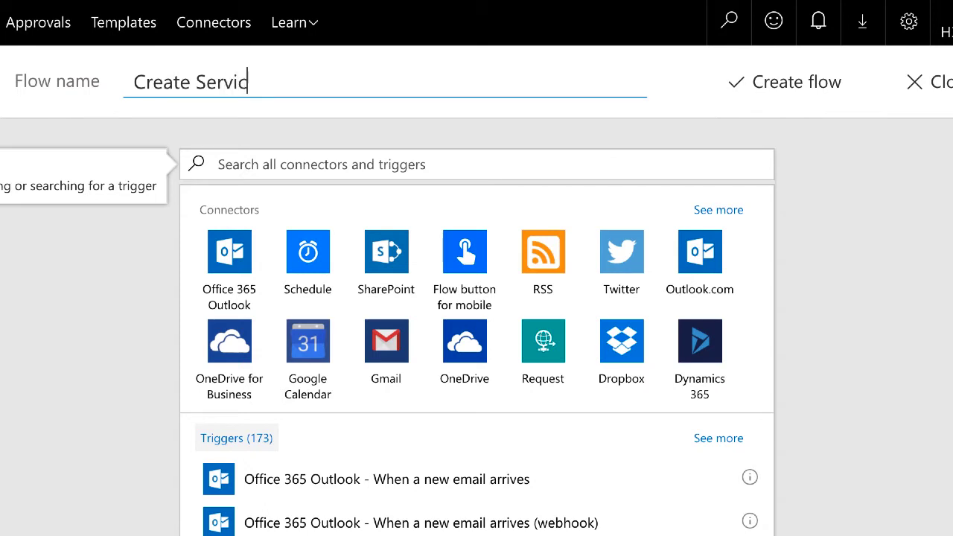
type("eNow Incident")
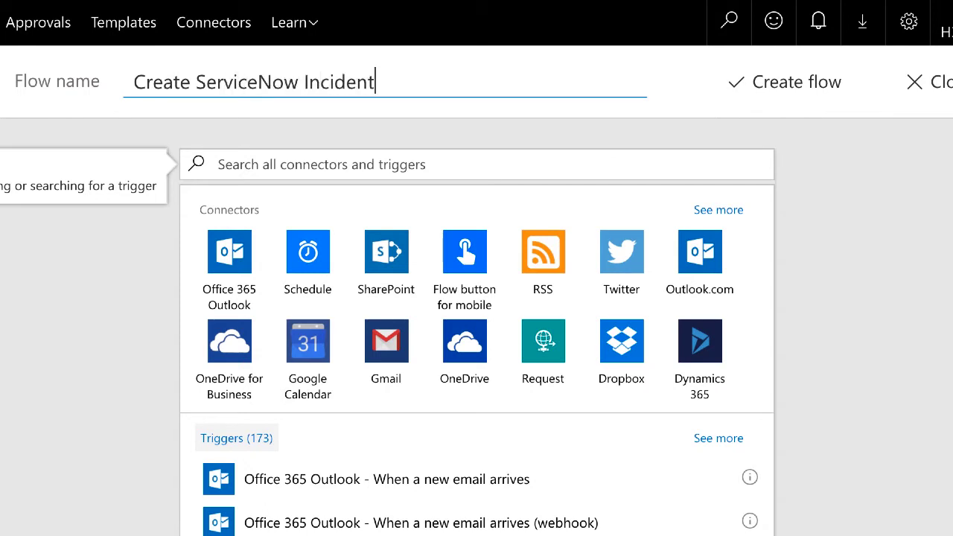
Step: Search triggers for 'atbot' and show the AtBot Logic connector's triggers
left_click(234, 161)
type("at")
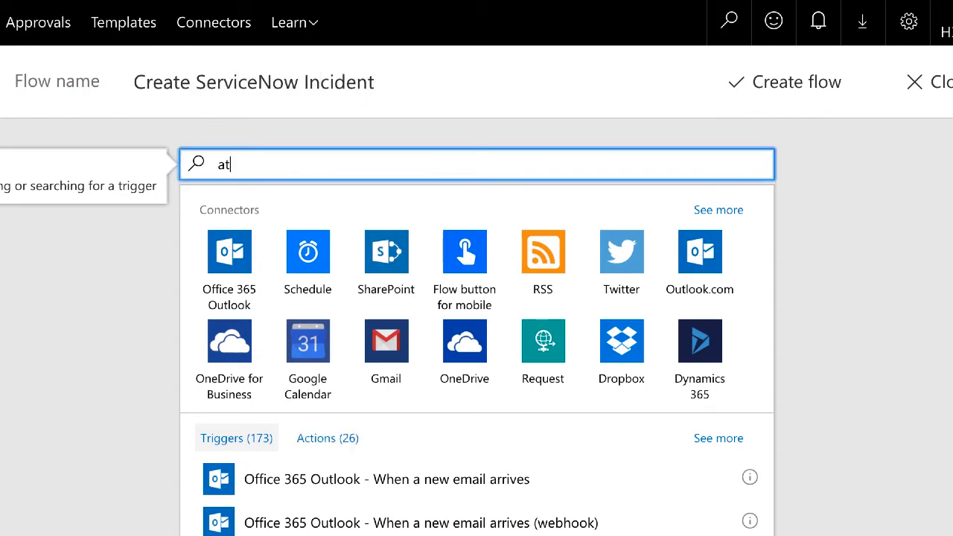
type("bot")
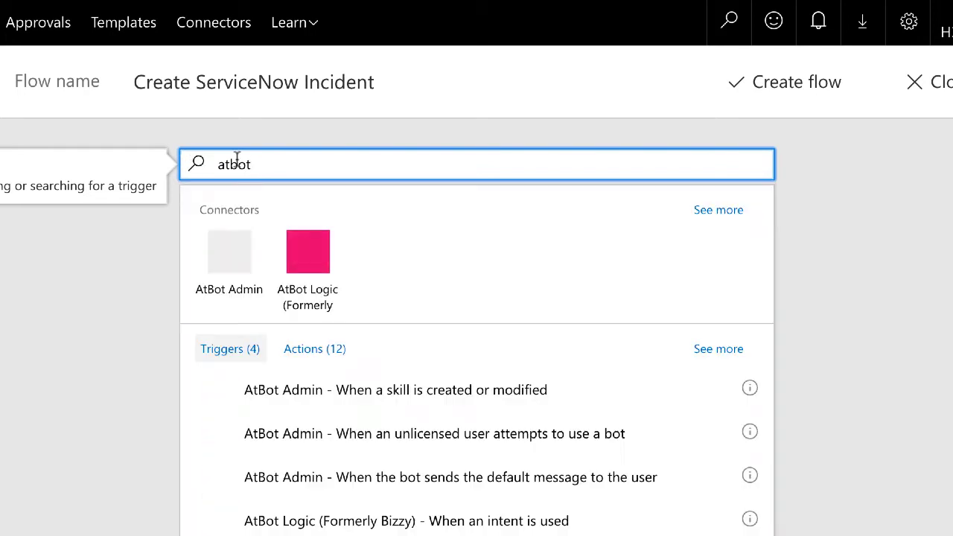
left_click(299, 256)
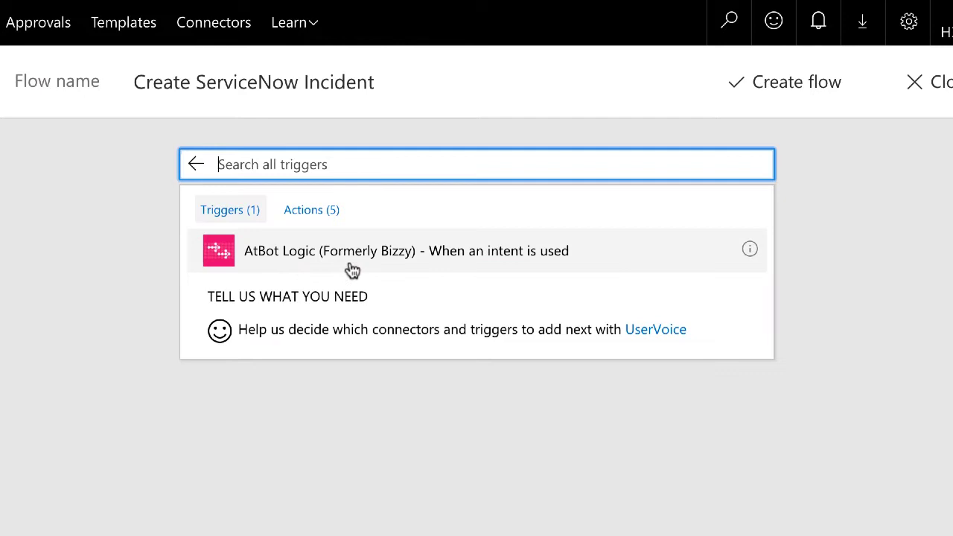
Step: Add 'When an intent is used' with description 'Create a ServiceNow ticket from AtBot', Personal, keyword 'New ticket'
left_click(353, 262)
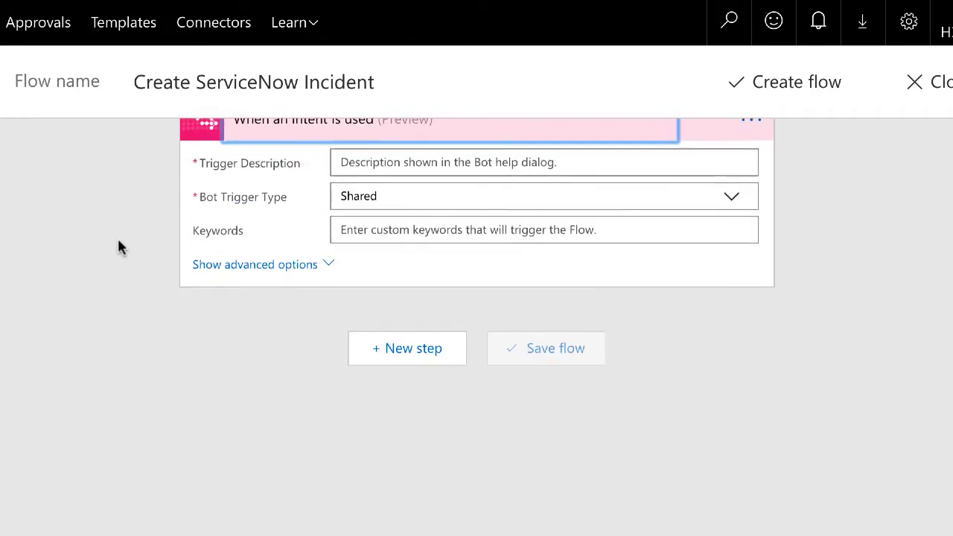
left_click(445, 216)
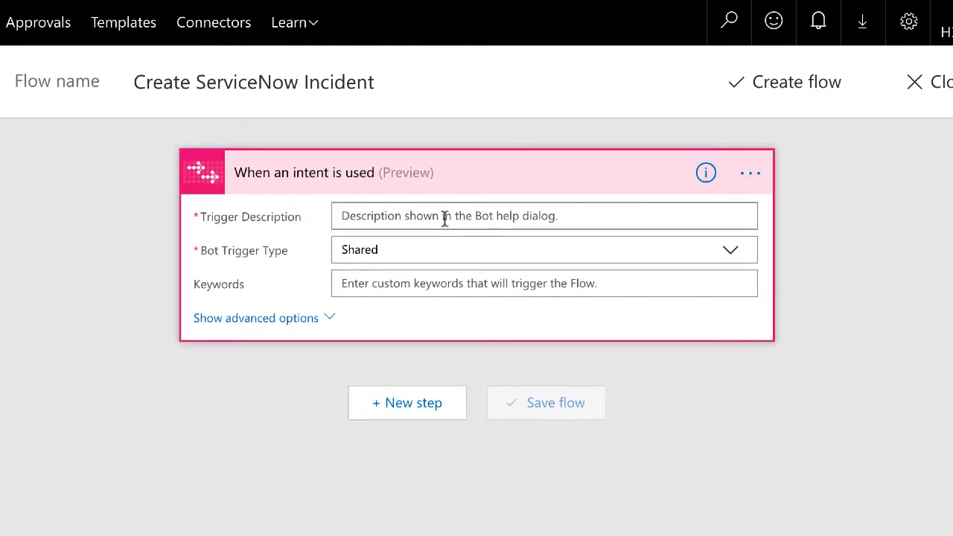
type("Create a Ser")
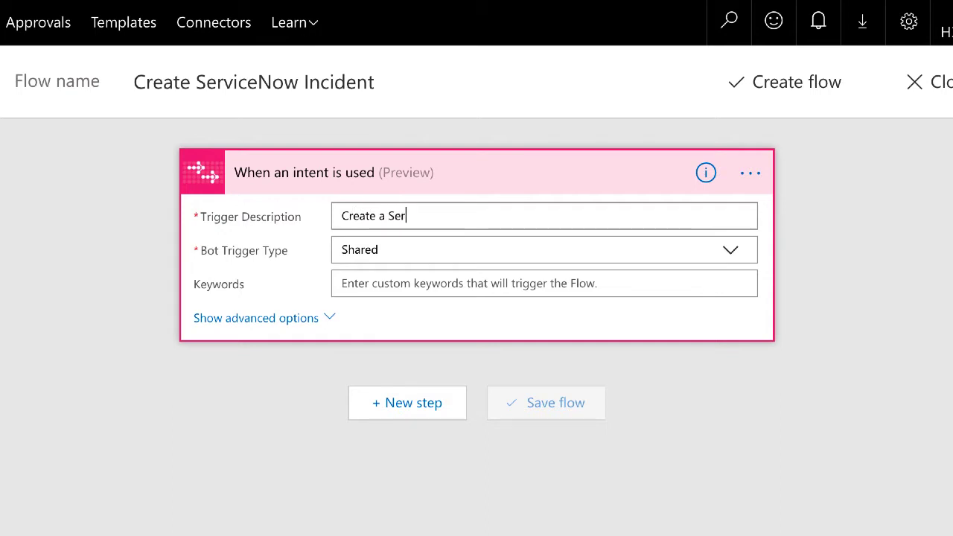
type("viceNow ticket")
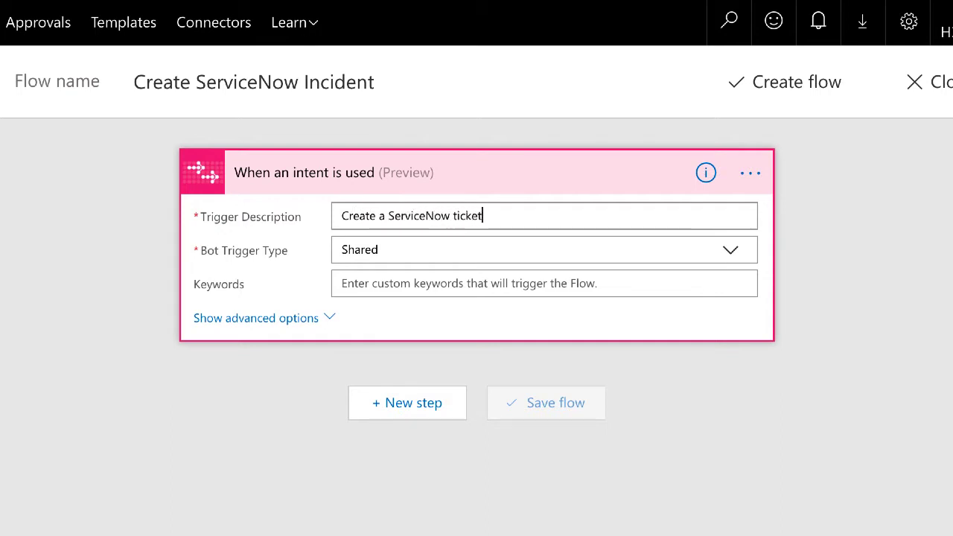
type(" from AtBot")
left_click(490, 254)
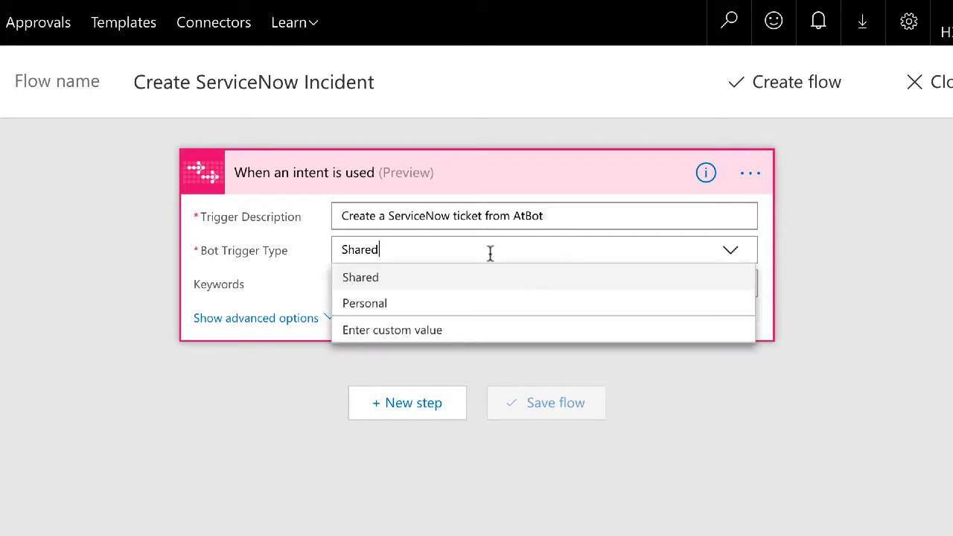
left_click(403, 302)
left_click(397, 288)
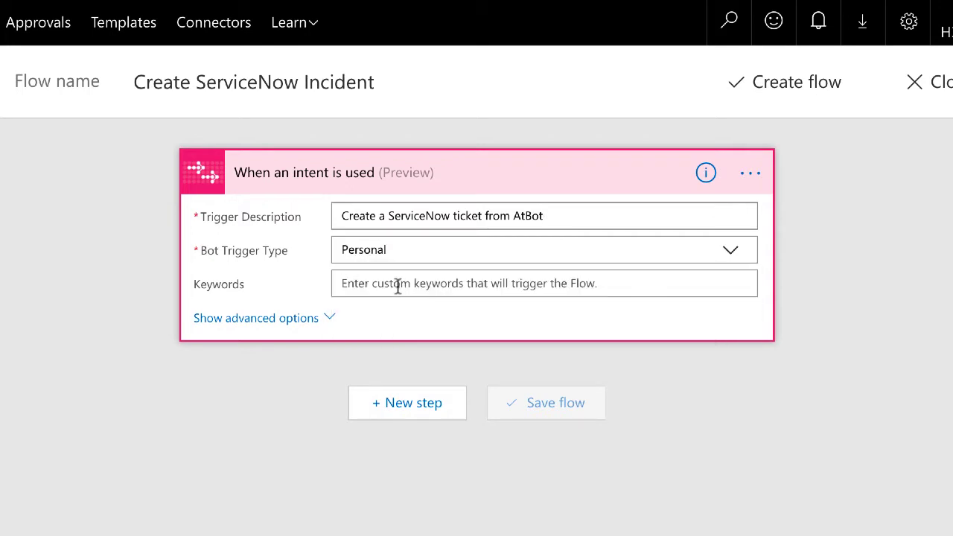
type("New ticket")
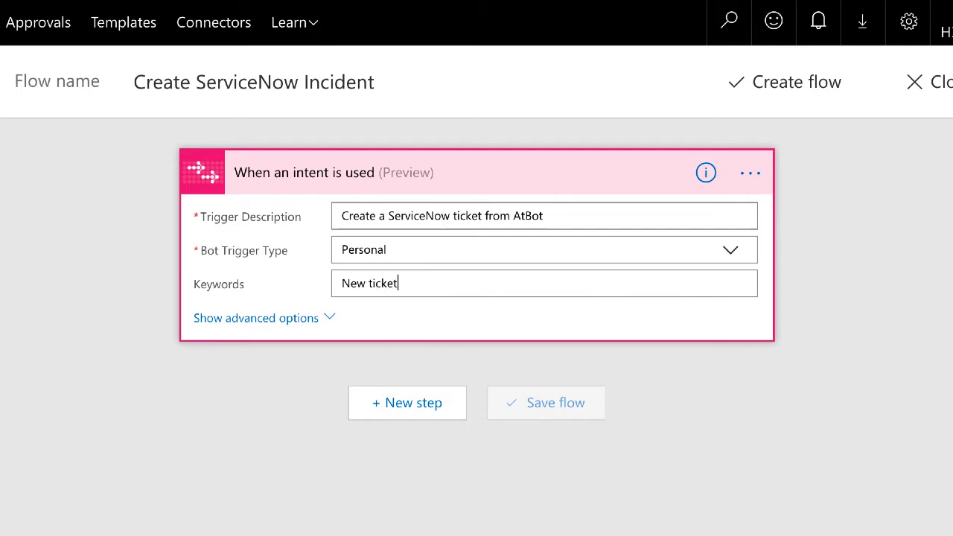
scroll(411, 344, "down", 1)
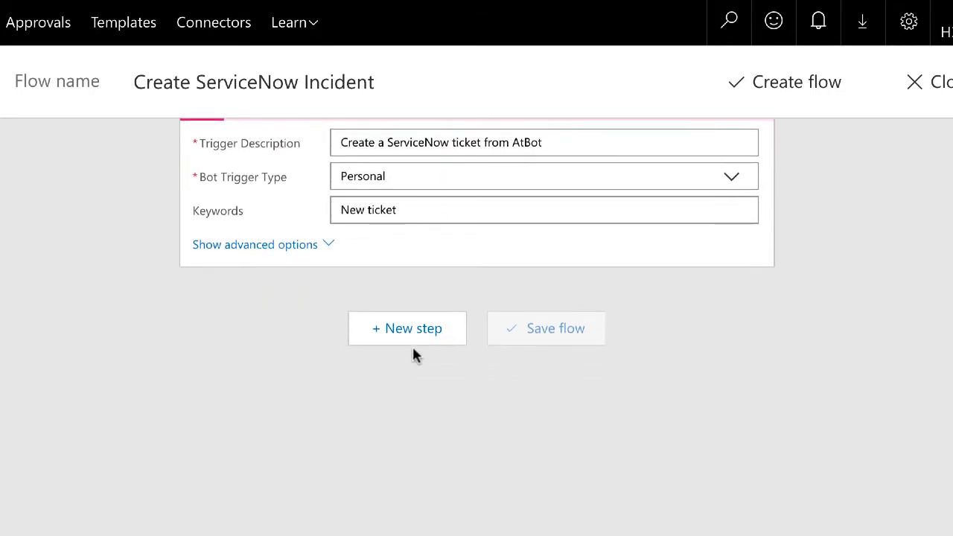
Step: Add the AtBot Logic 'Get response from User' action as a new step
left_click(434, 333)
left_click(385, 395)
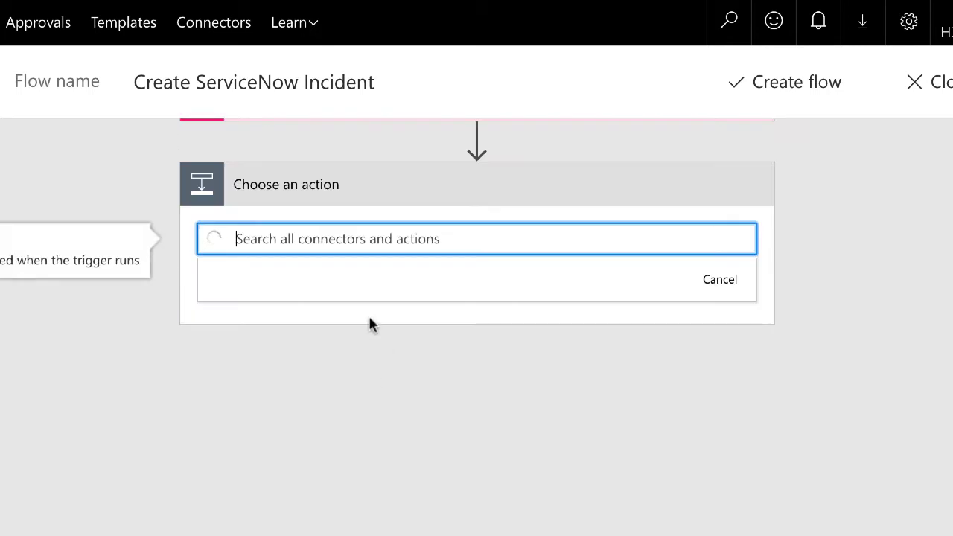
type("atbot")
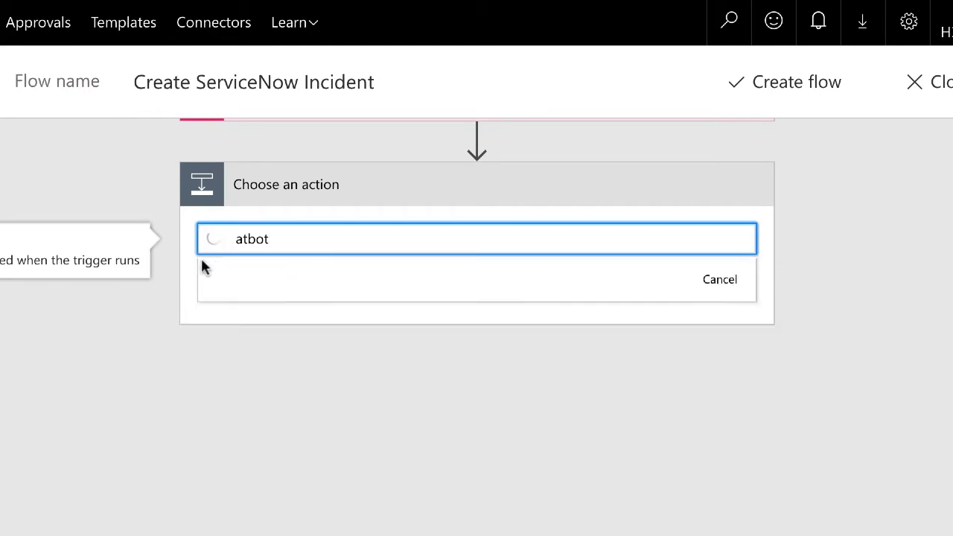
scroll(177, 266, "down", 3)
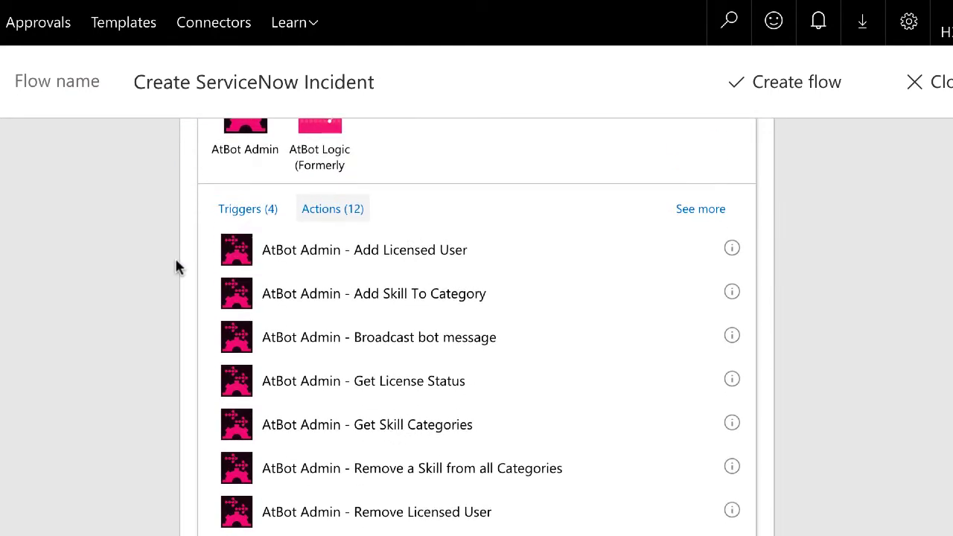
left_click(323, 149)
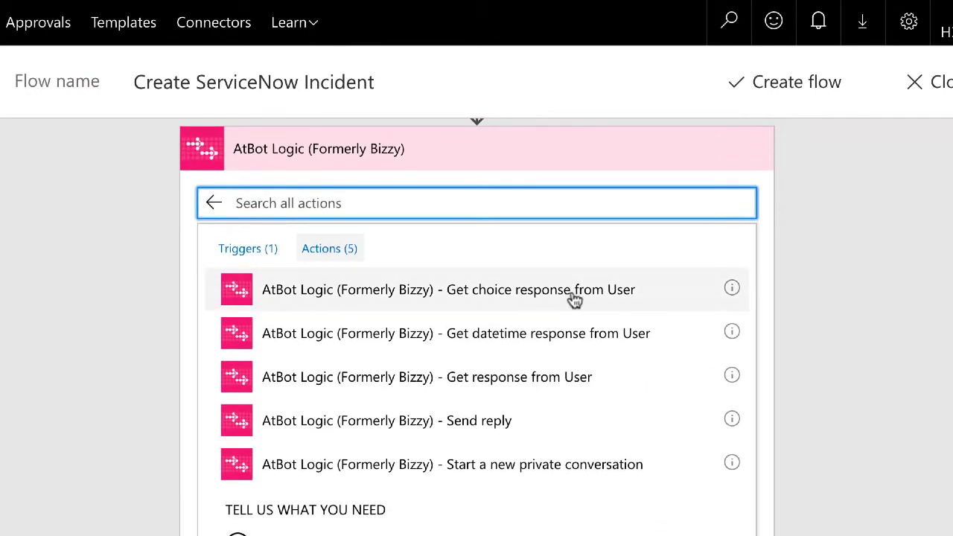
left_click(570, 383)
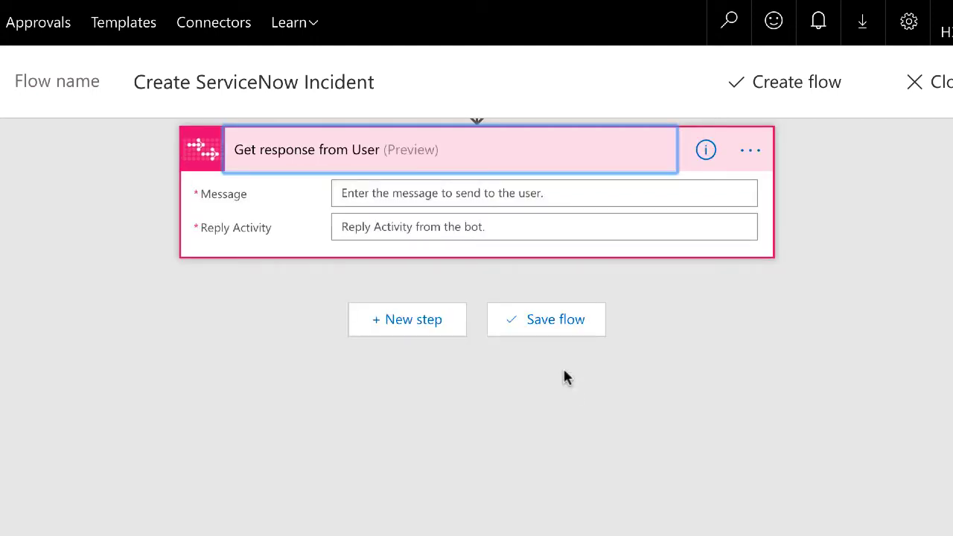
Step: Set its message asking what IT trouble the user has, with the trigger's Reply Activity
left_click(401, 193)
type("Sure, I'm h")
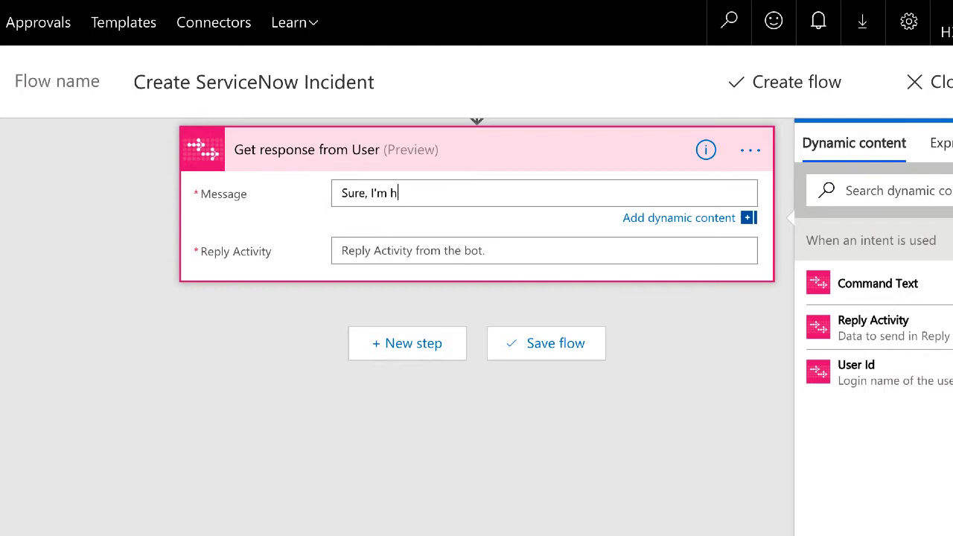
type("appy to submit an IT ticket for you. ")
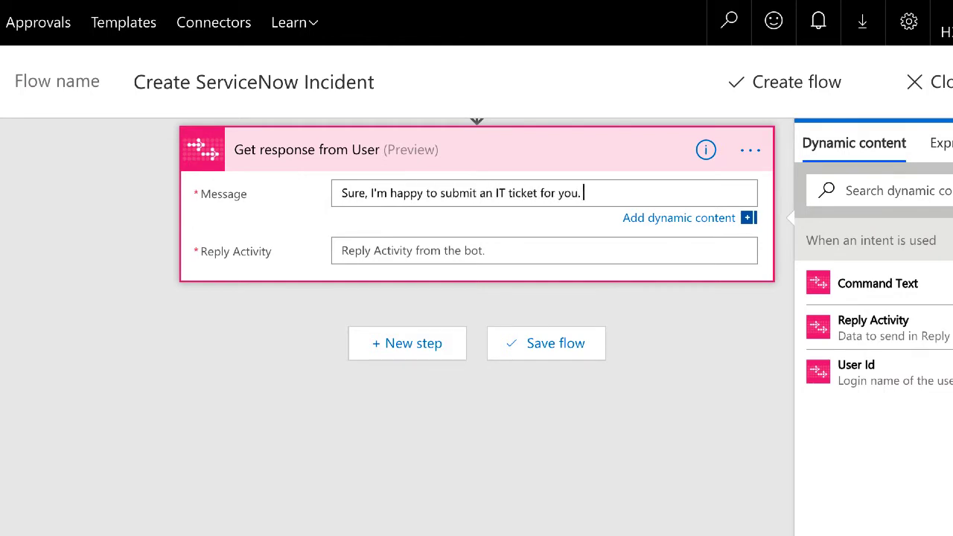
type("What kind of trouble are you experiencing?")
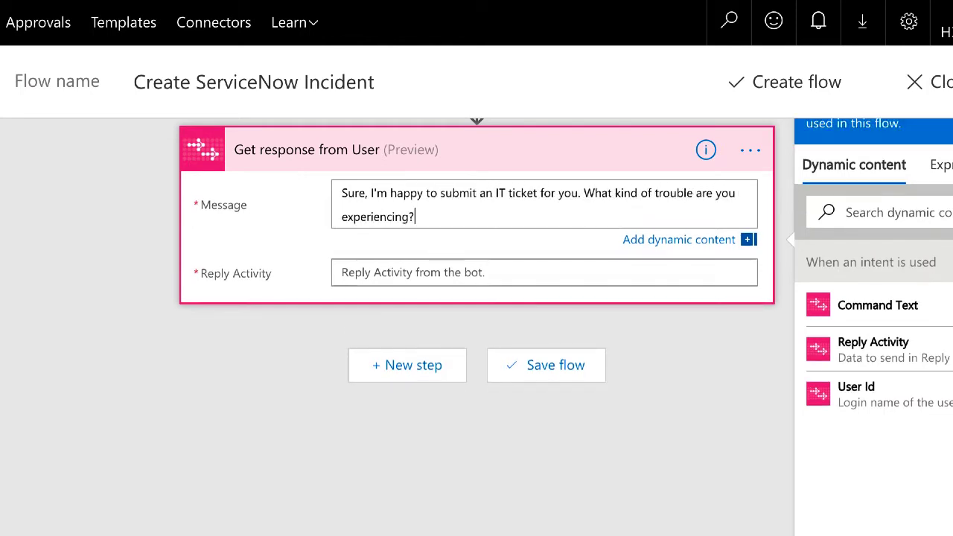
left_click(383, 270)
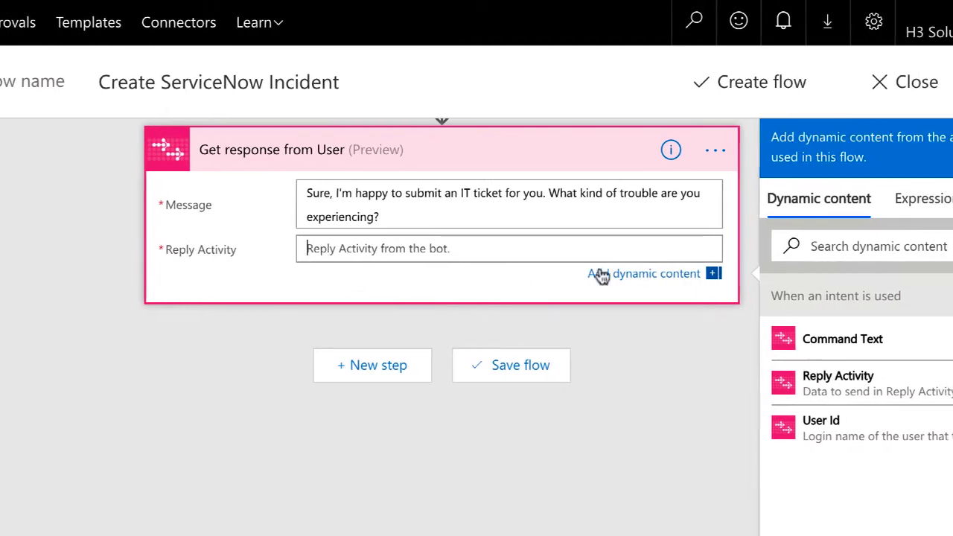
left_click(753, 395)
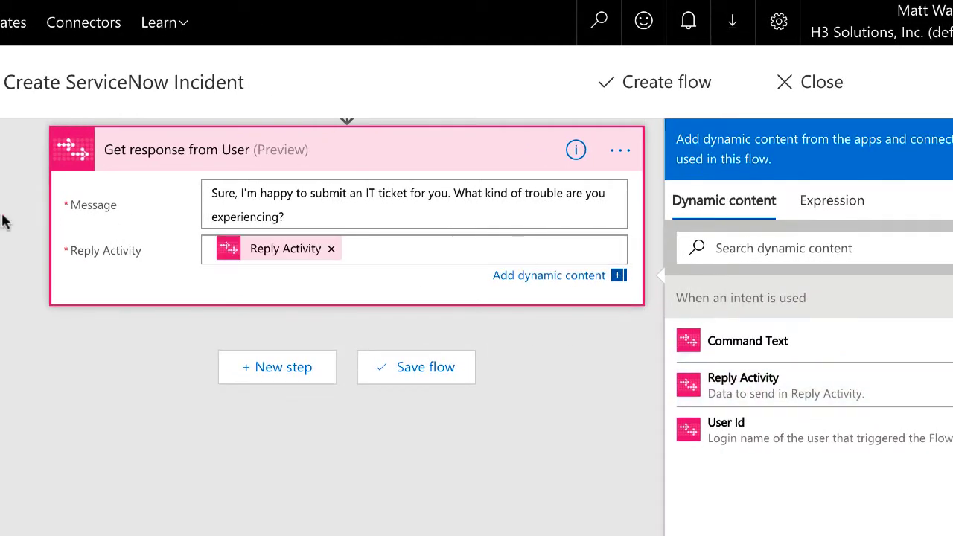
scroll(45, 227, "up", 1)
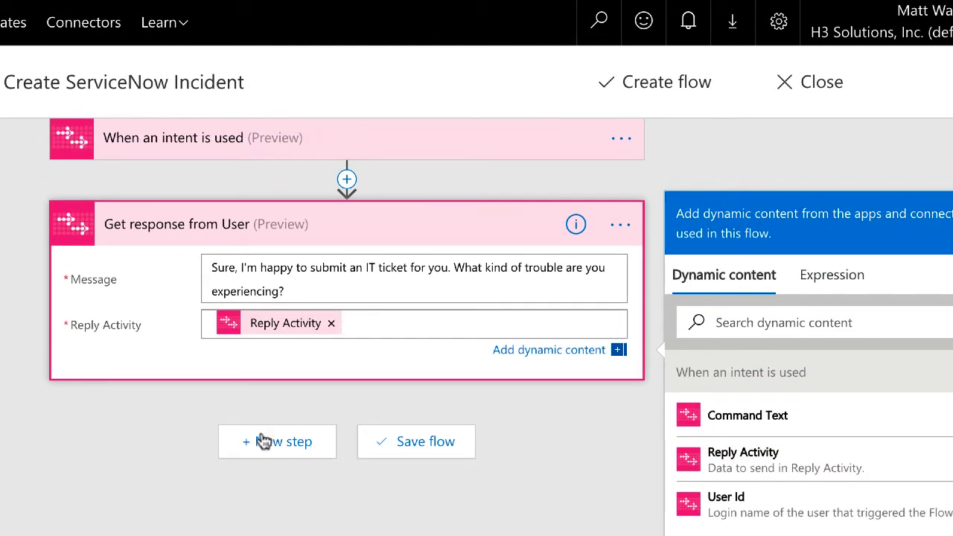
Step: Add the 'ServiceNow - Create Record' action with connection name 'ServiceNow'
left_click(262, 442)
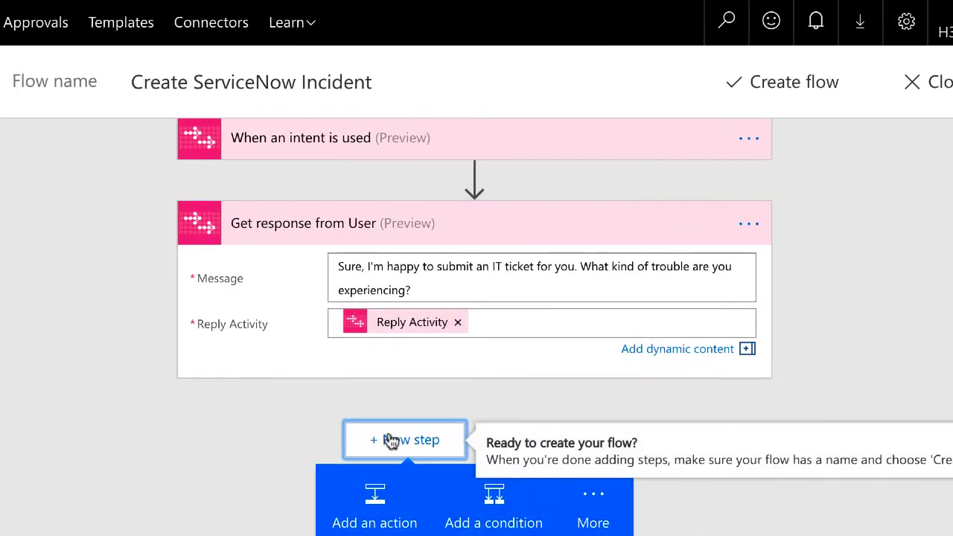
left_click(375, 496)
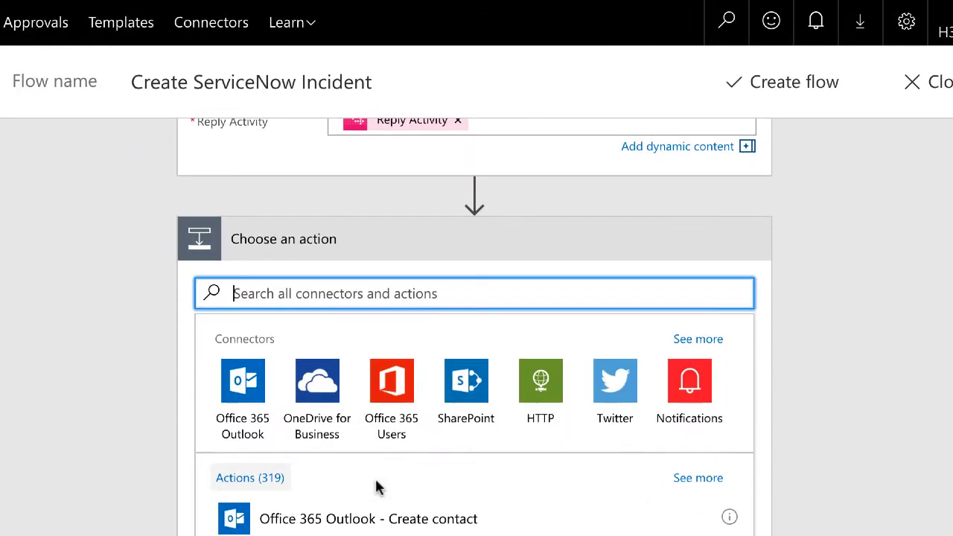
type("ServiceNow")
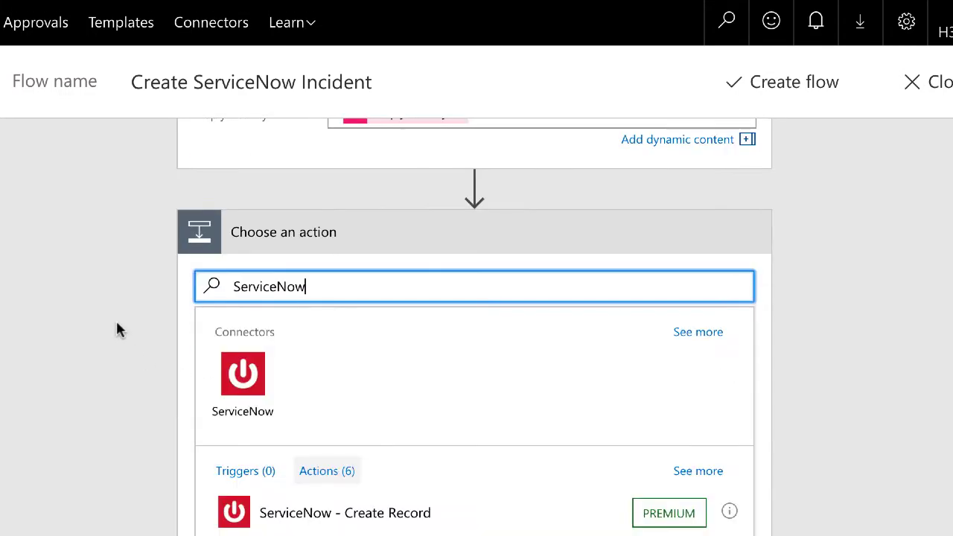
left_click(372, 344)
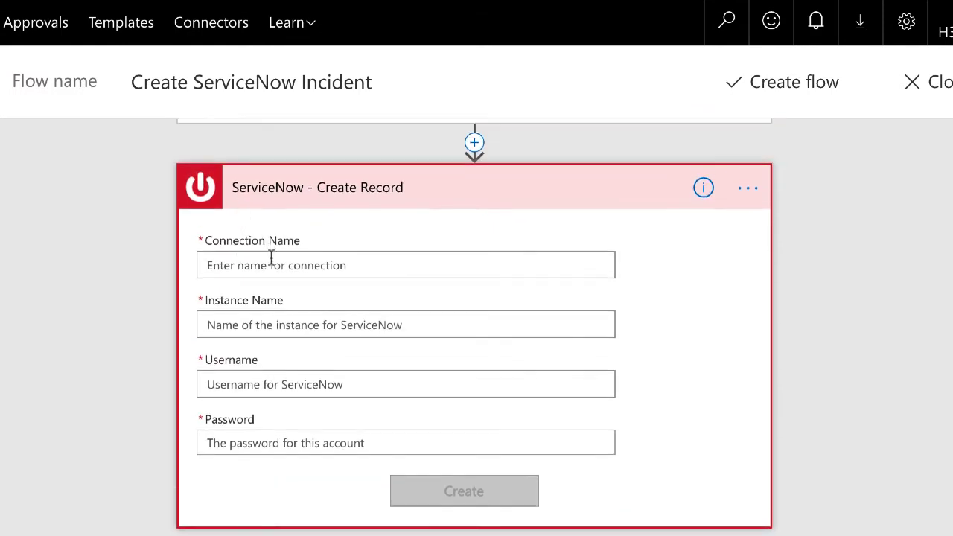
type("ServiceNow")
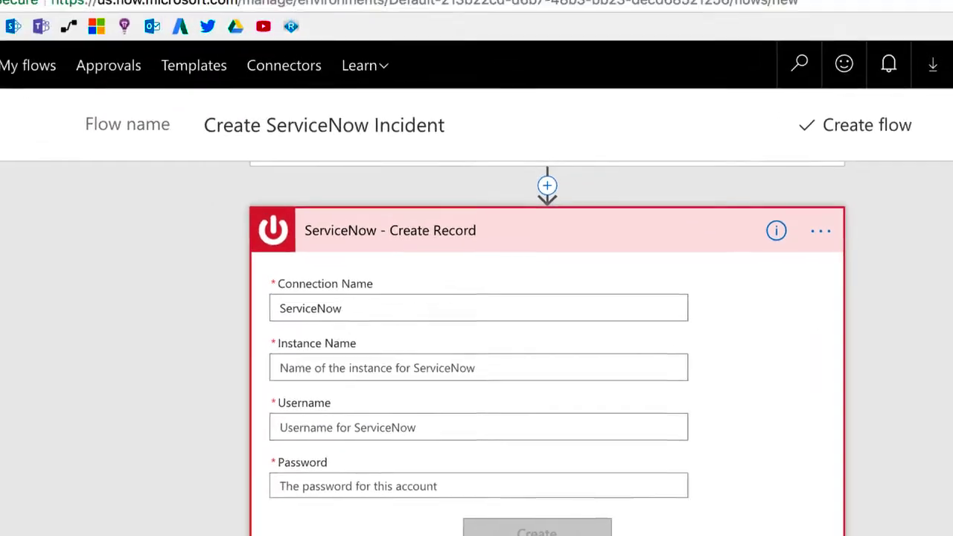
Step: Copy the instance name from the ServiceNow site's URL
left_click(333, 22)
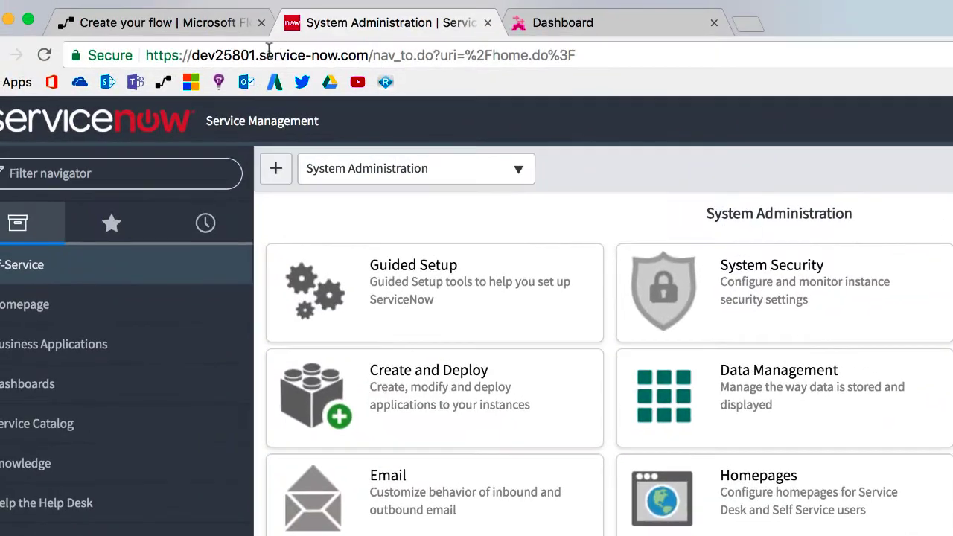
left_click_drag(257, 55, 191, 55)
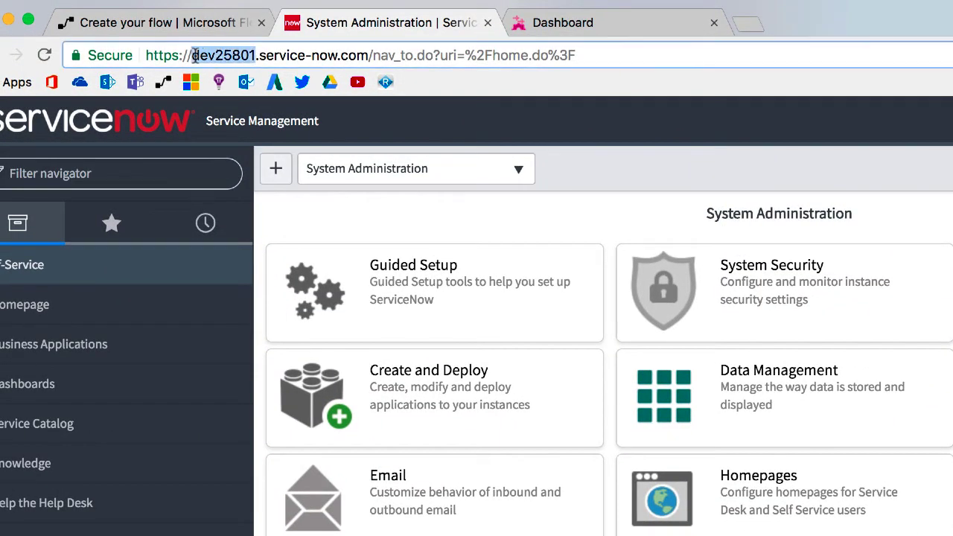
right_click(213, 56)
left_click(235, 84)
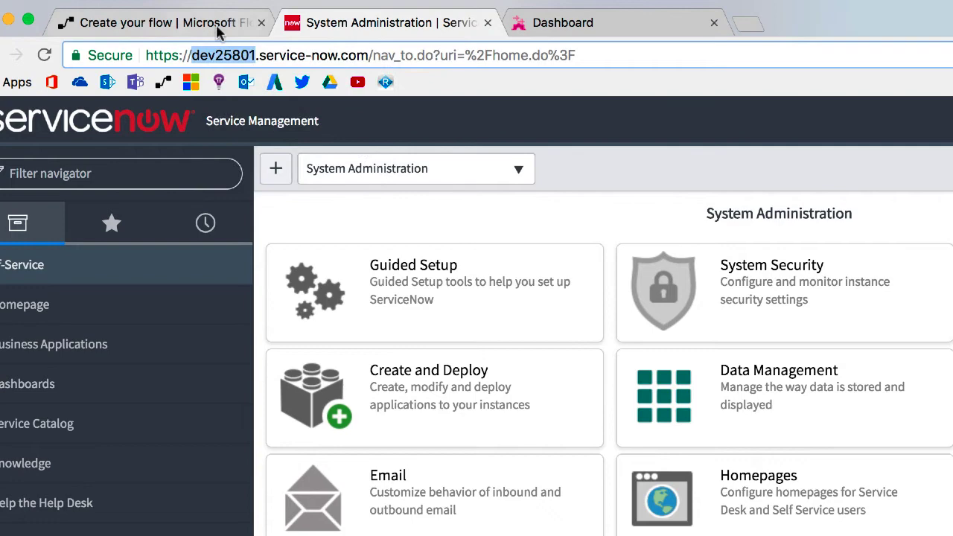
Step: Create the ServiceNow connection with the pasted instance name, the admin username and the password
left_click(216, 25)
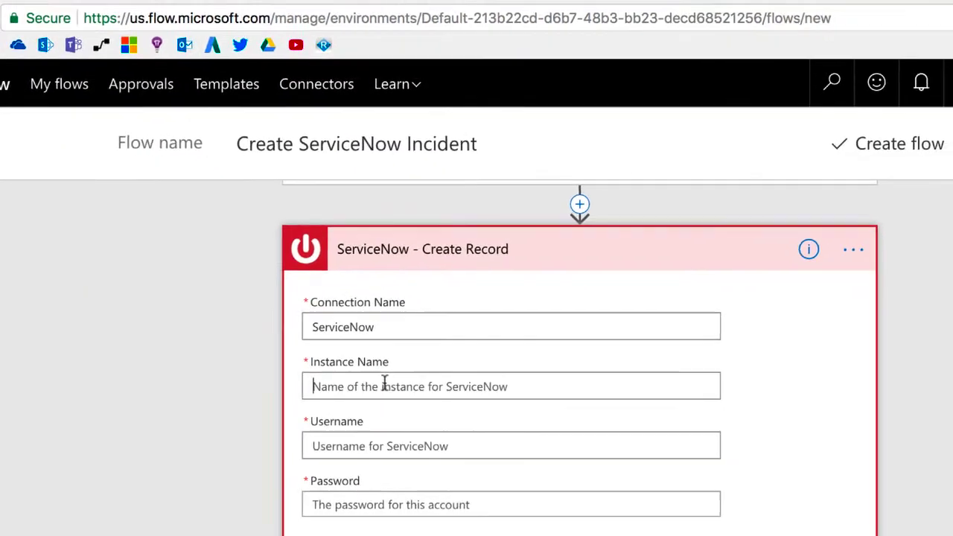
right_click(384, 383)
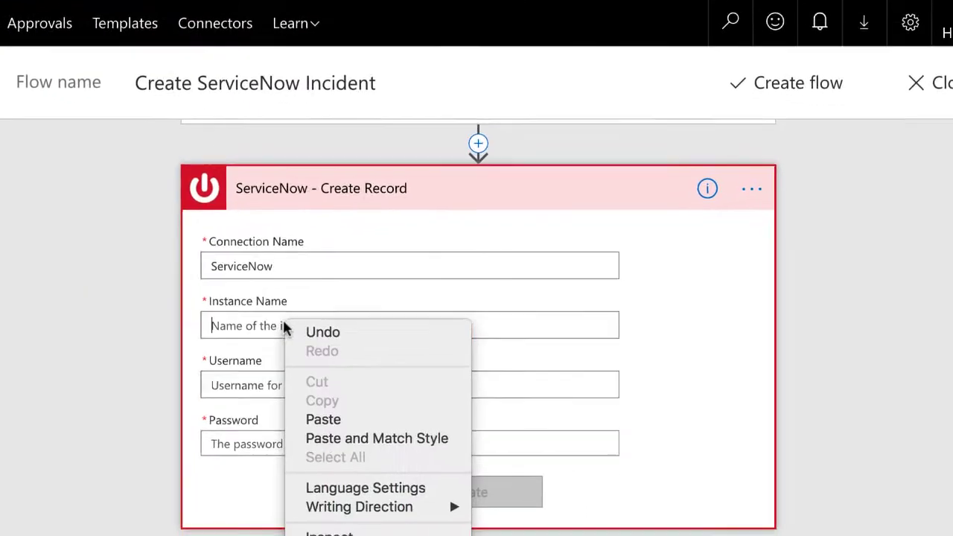
left_click(426, 479)
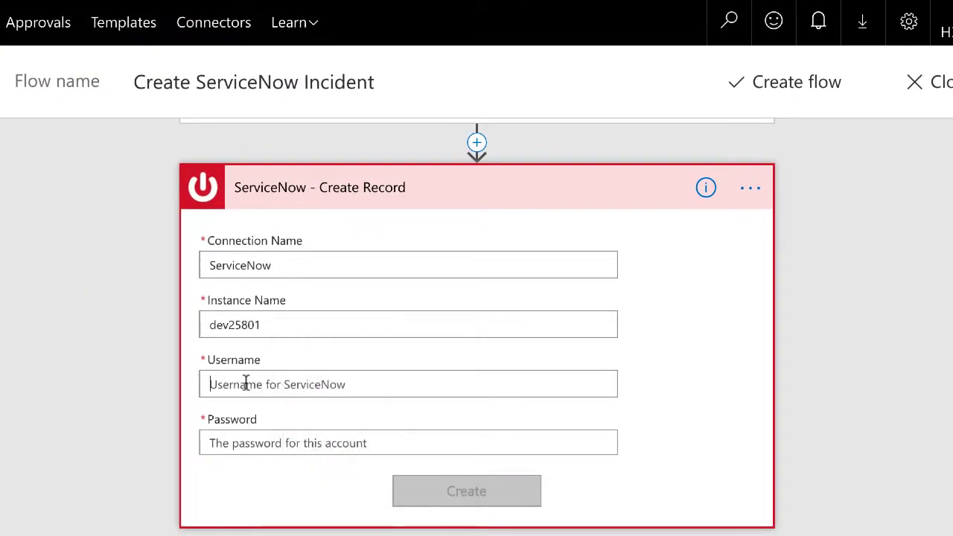
type("admin")
key("Tab")
type("••")
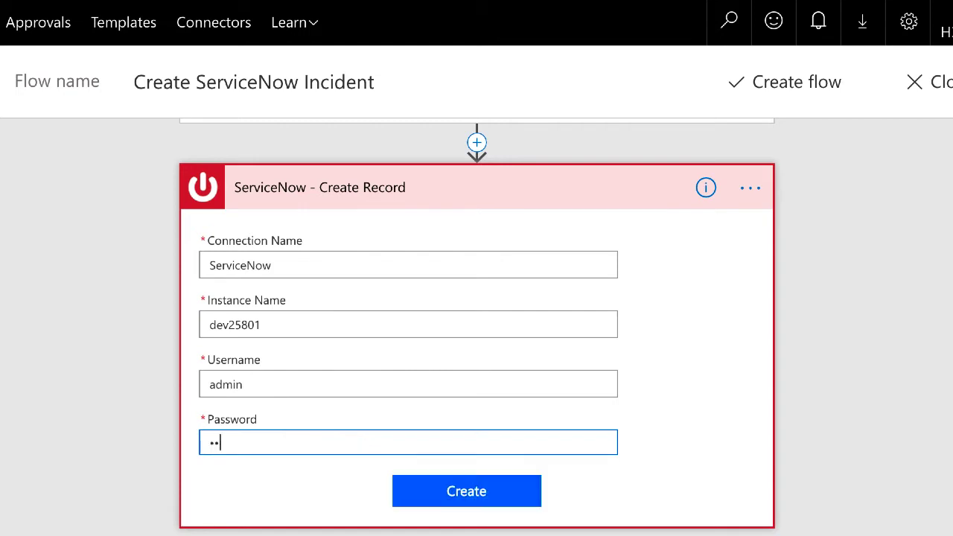
type("••••••")
left_click(472, 492)
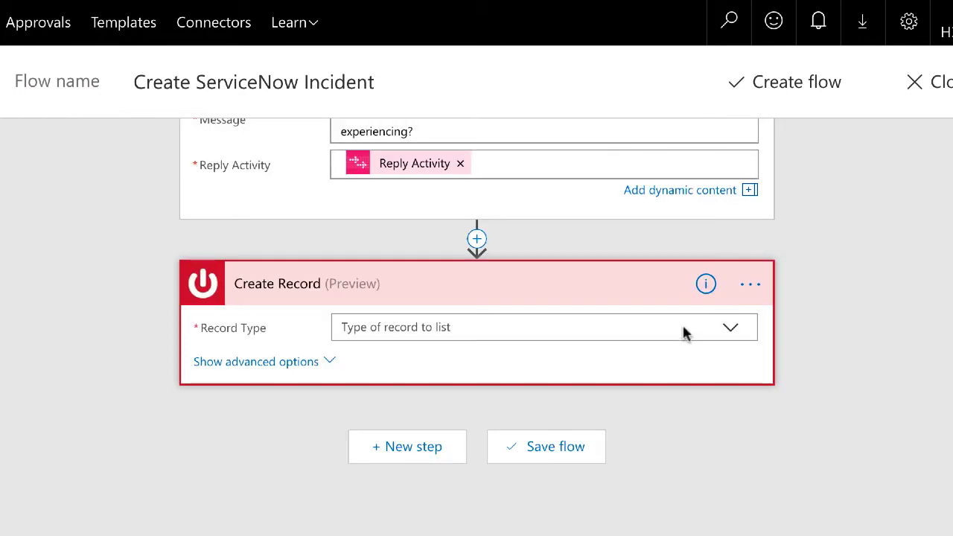
Step: Set the Create Record's Record Type to Incident
left_click(737, 333)
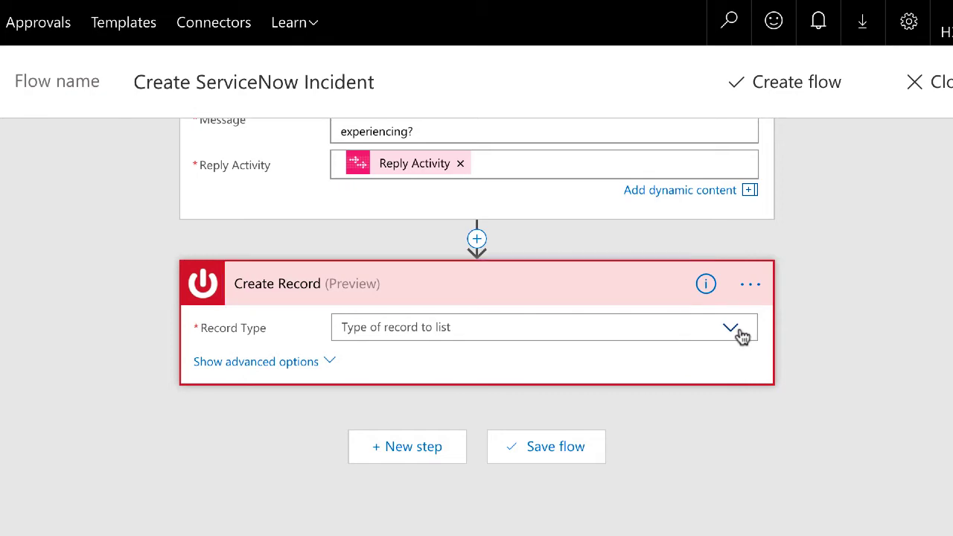
scroll(610, 436, "down", 5)
scroll(610, 436, "up", 5)
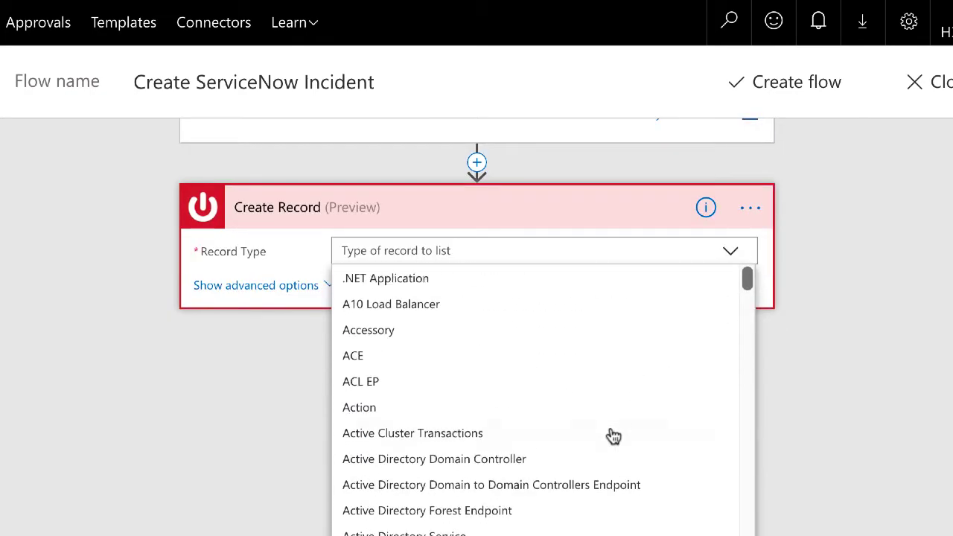
left_click(521, 257)
type("in")
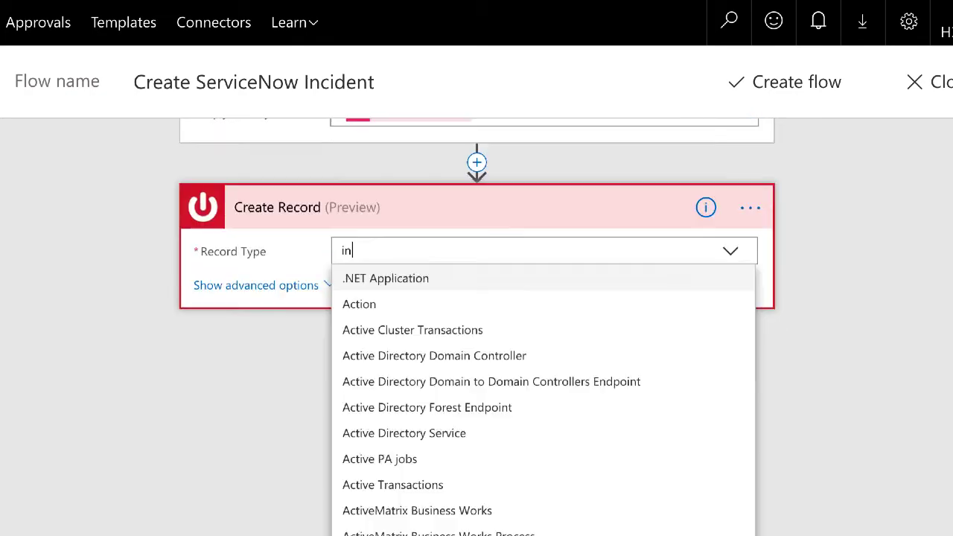
type("cident")
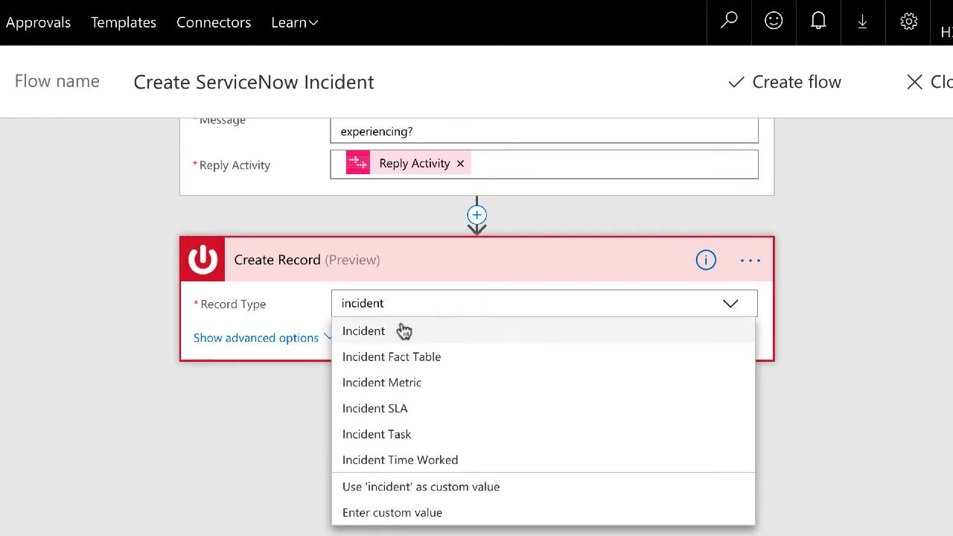
left_click(374, 331)
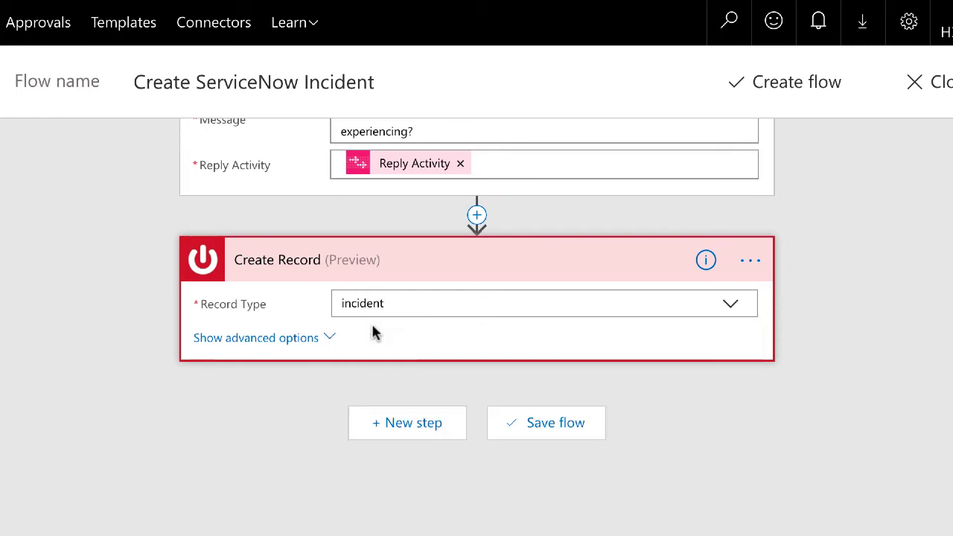
Step: Fill the incident's Description field with the user's Response Text
left_click(298, 337)
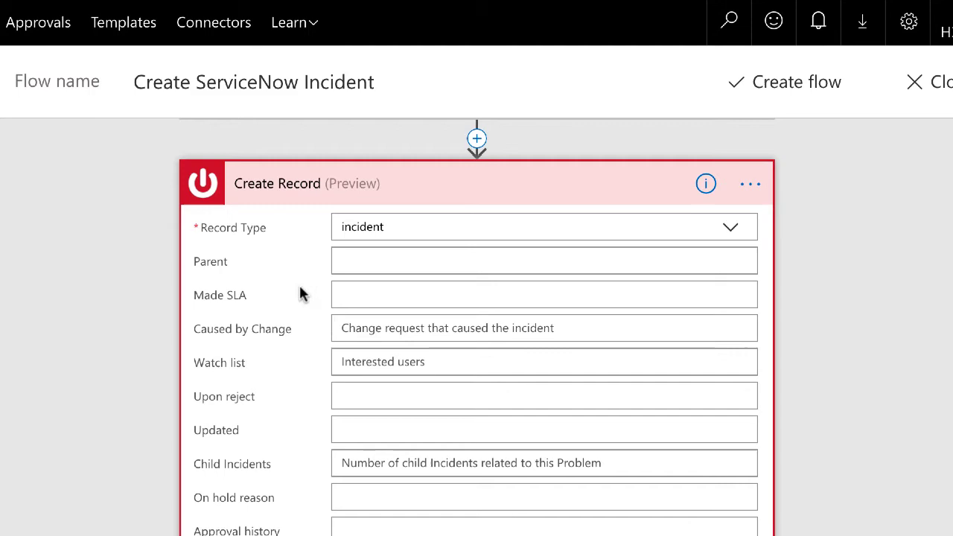
scroll(301, 297, "down", 1)
scroll(302, 296, "down", 5)
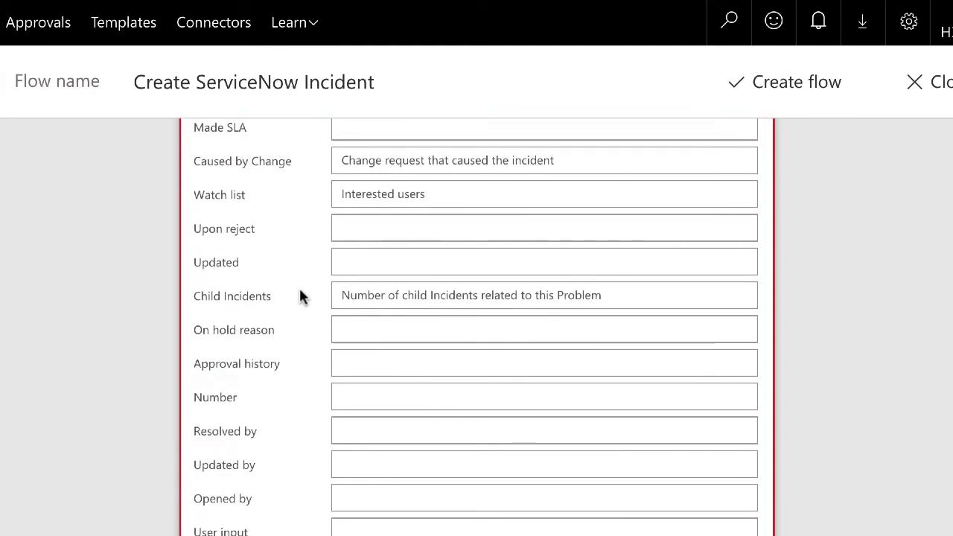
scroll(301, 296, "down", 6)
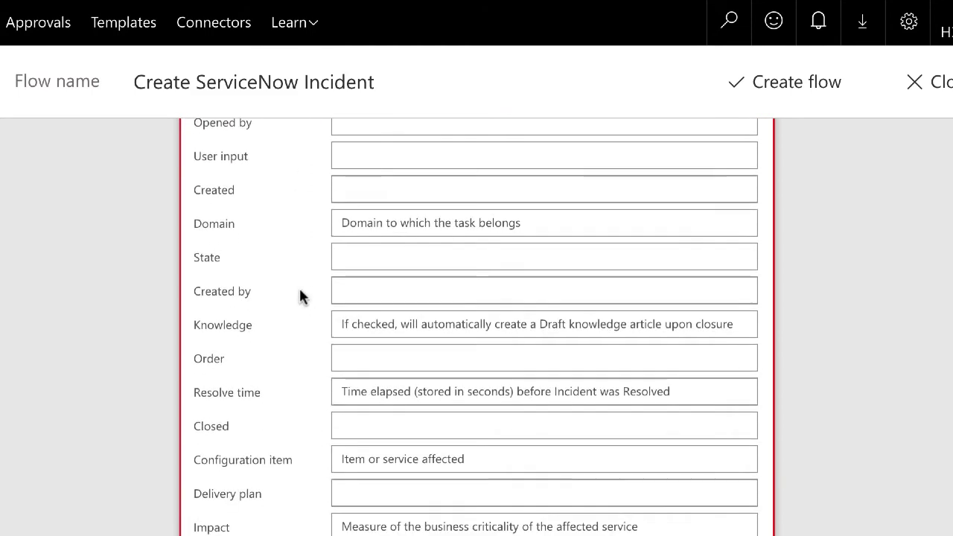
scroll(302, 296, "down", 3)
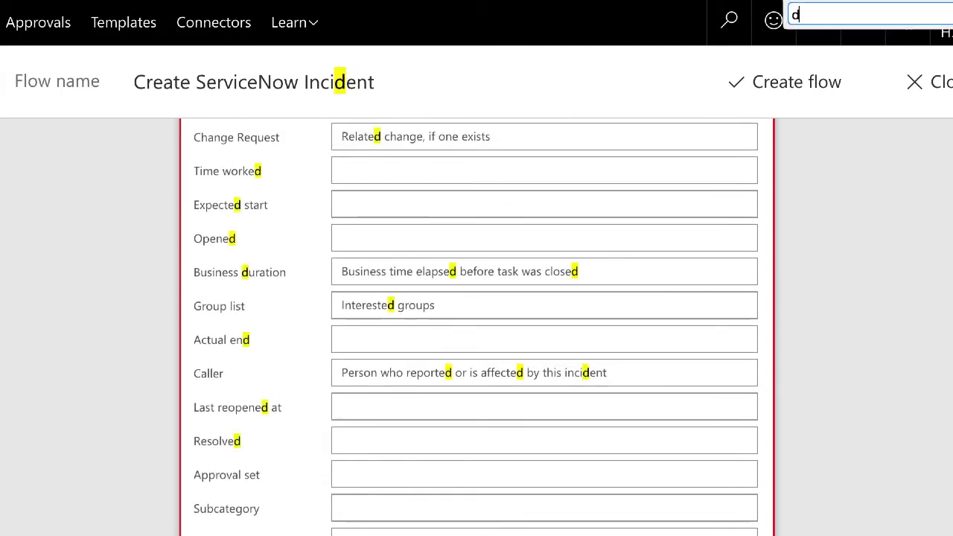
type("escription")
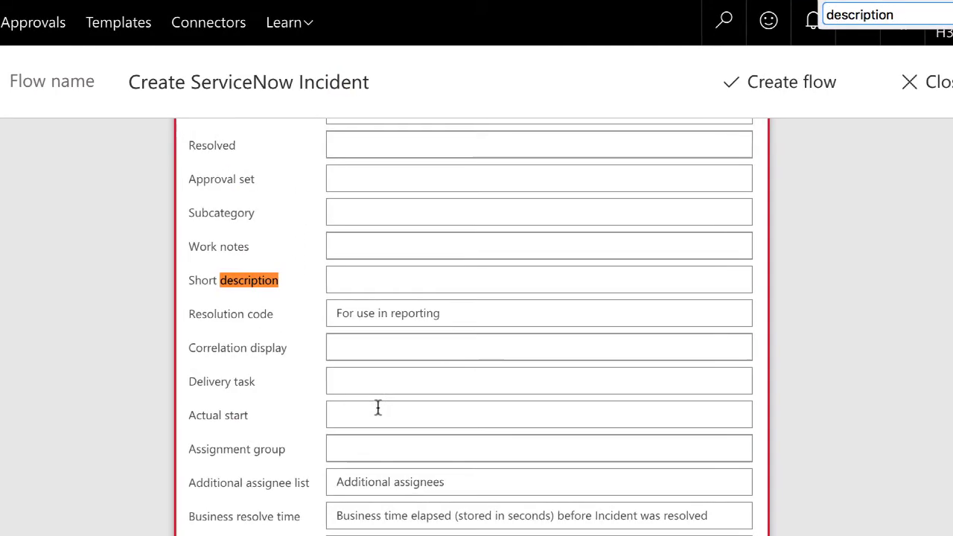
scroll(378, 417, "down", 1)
left_click(370, 463)
scroll(381, 439, "down", 2)
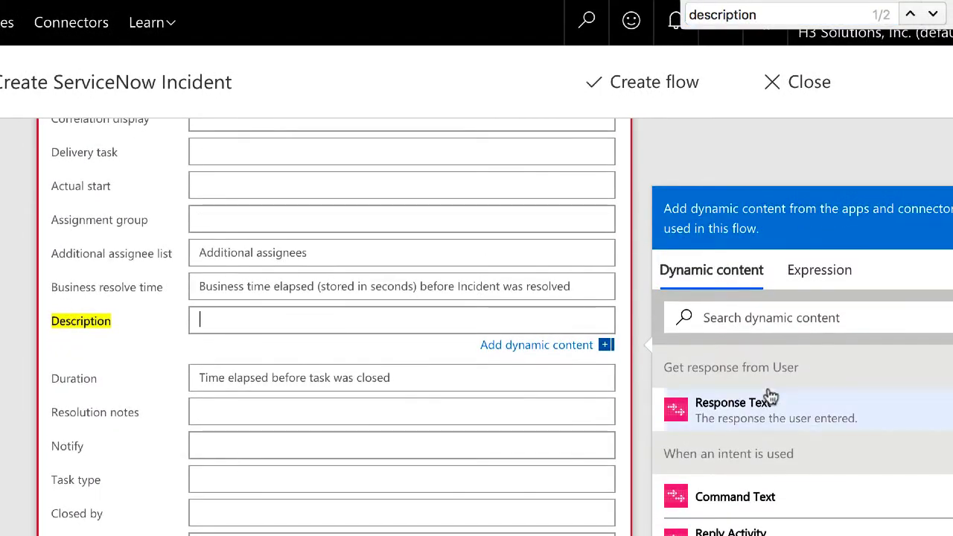
left_click(732, 409)
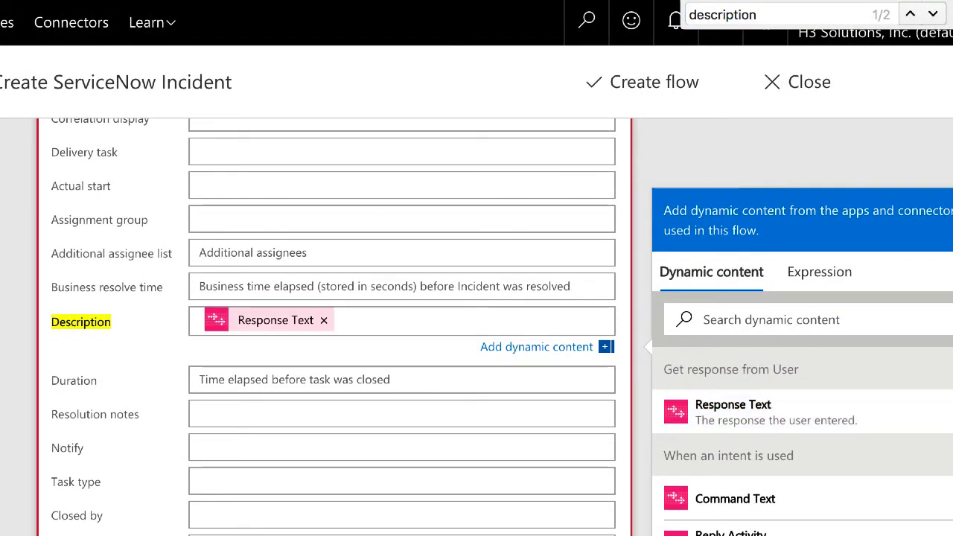
scroll(402, 328, "down", 4)
scroll(402, 328, "down", 5)
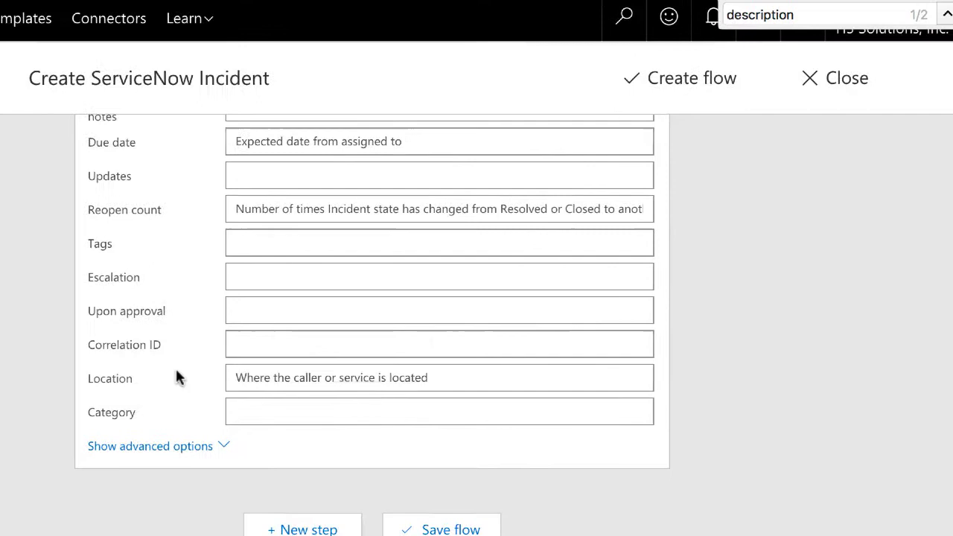
Step: Add an AtBot Logic 'Send reply' action after Create Record
left_click(392, 530)
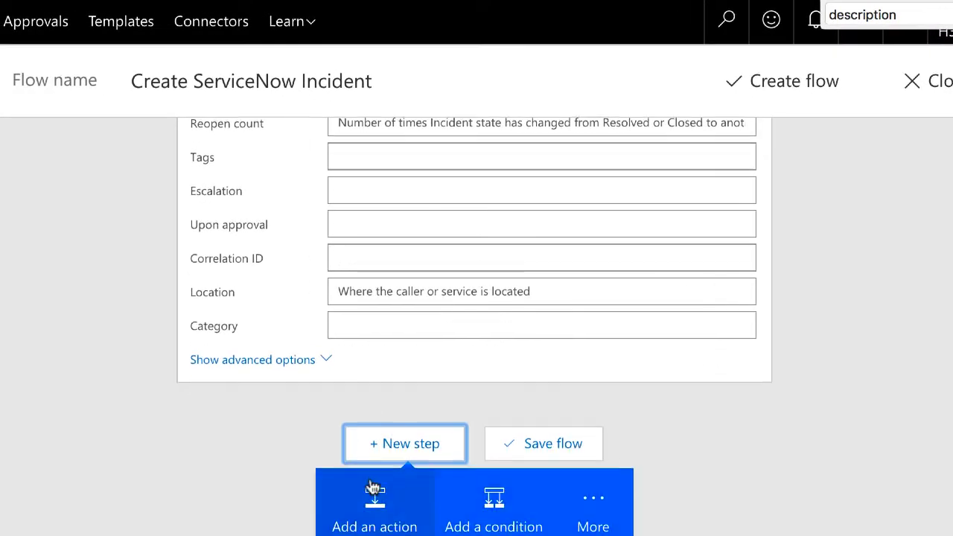
left_click(390, 518)
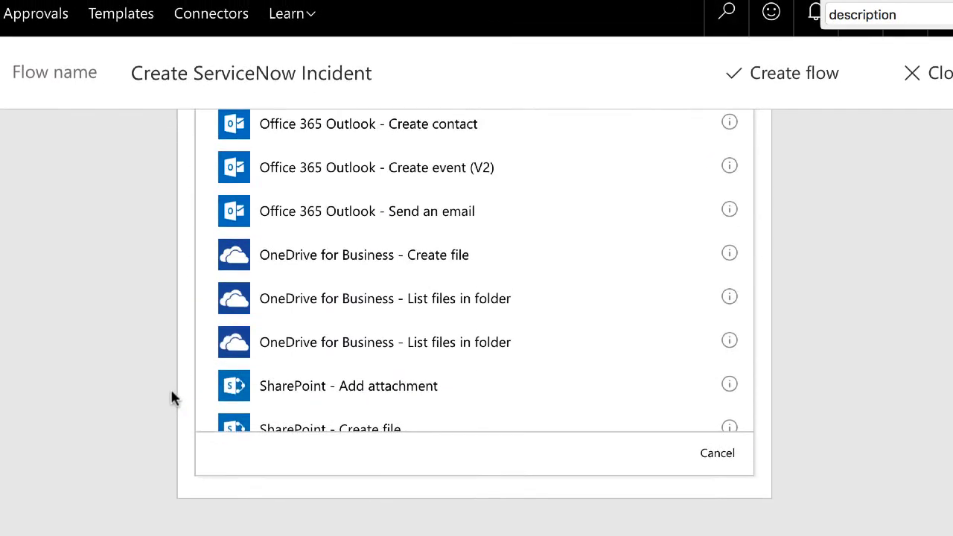
type("atbot")
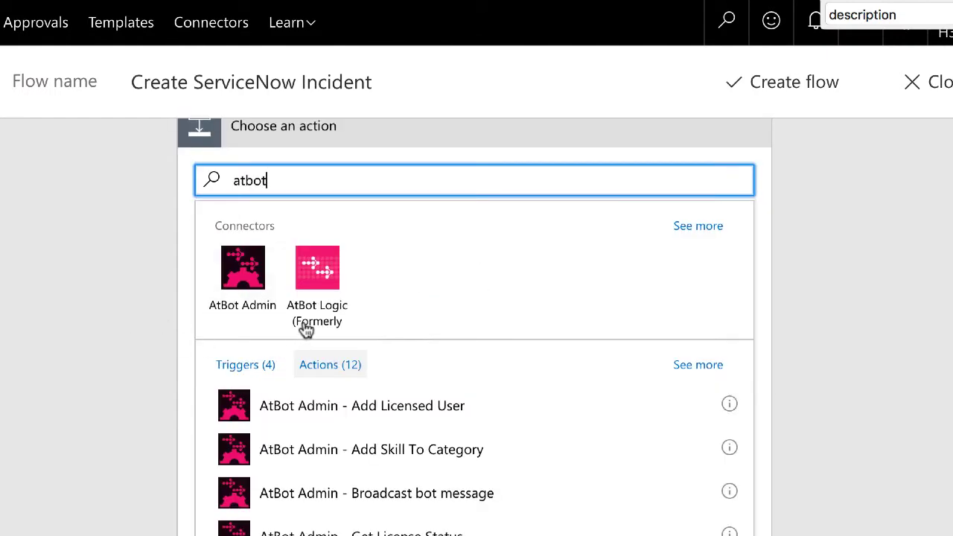
left_click(317, 290)
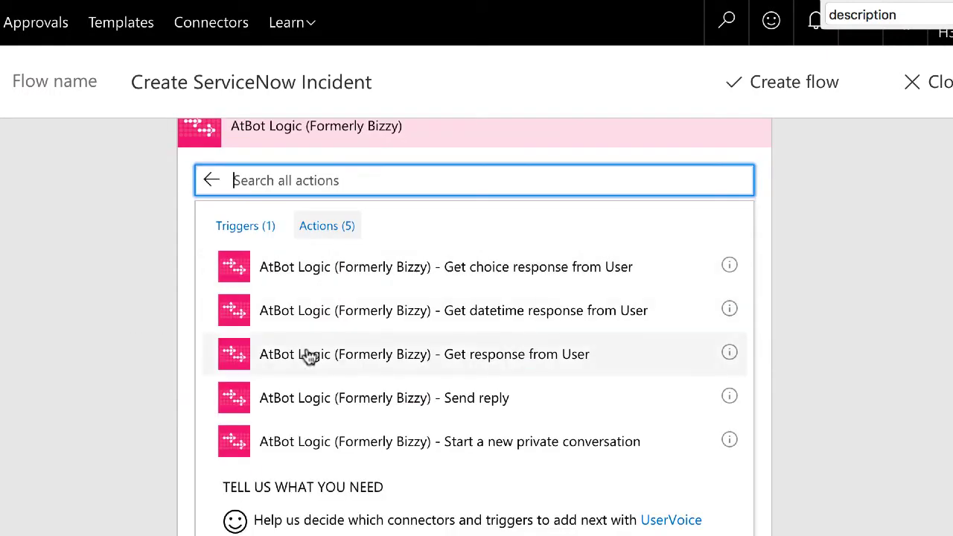
scroll(309, 357, "down", 1)
left_click(465, 336)
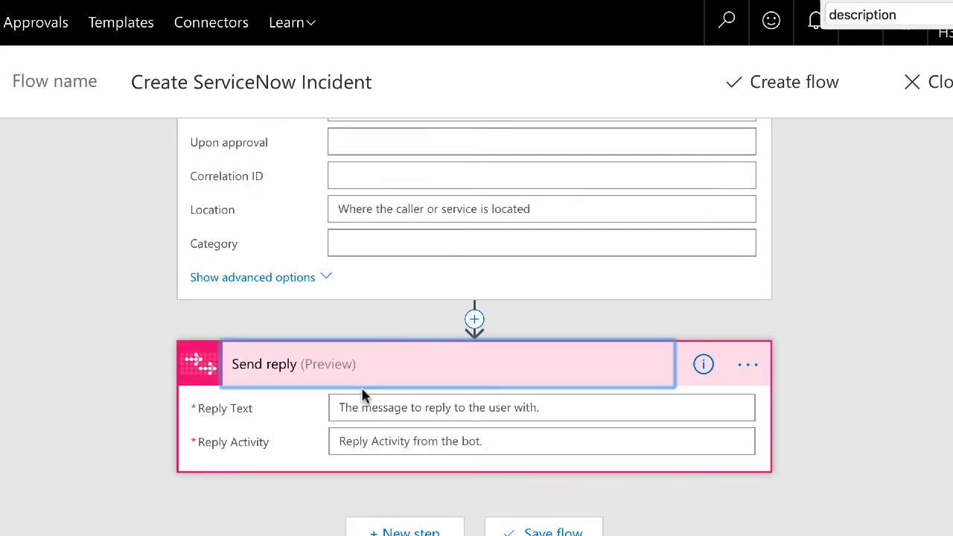
Step: Set the reply text to the thank-you message ending with the incident Number, plus Reply Activity
left_click(364, 407)
type("Thanks! I've submitt")
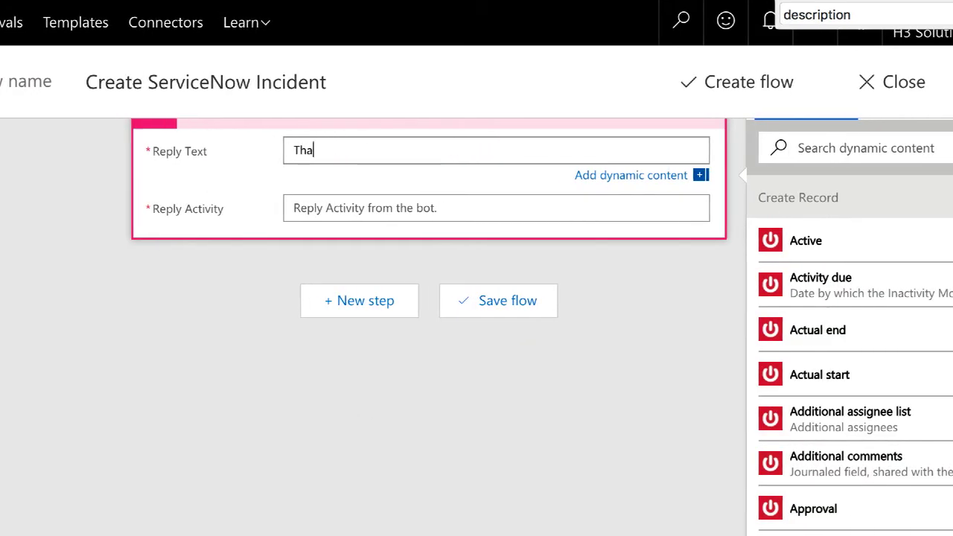
type("ed a ticket f")
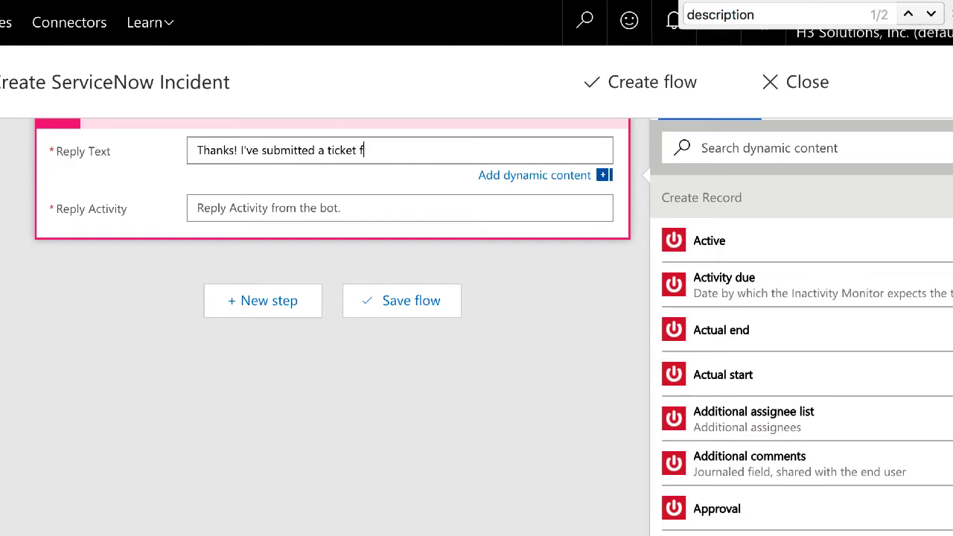
type("or you. When a support specialis")
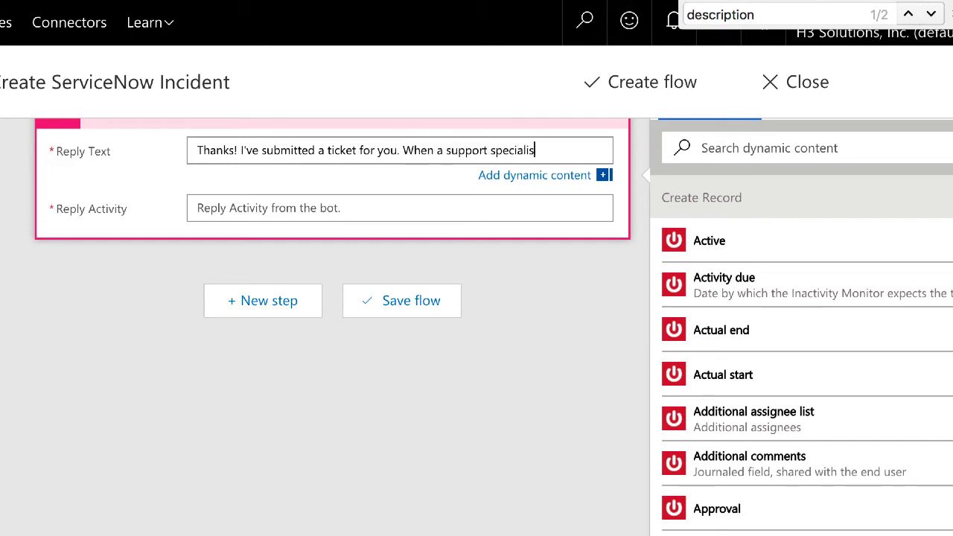
type("t gets in touch, be sure to have your")
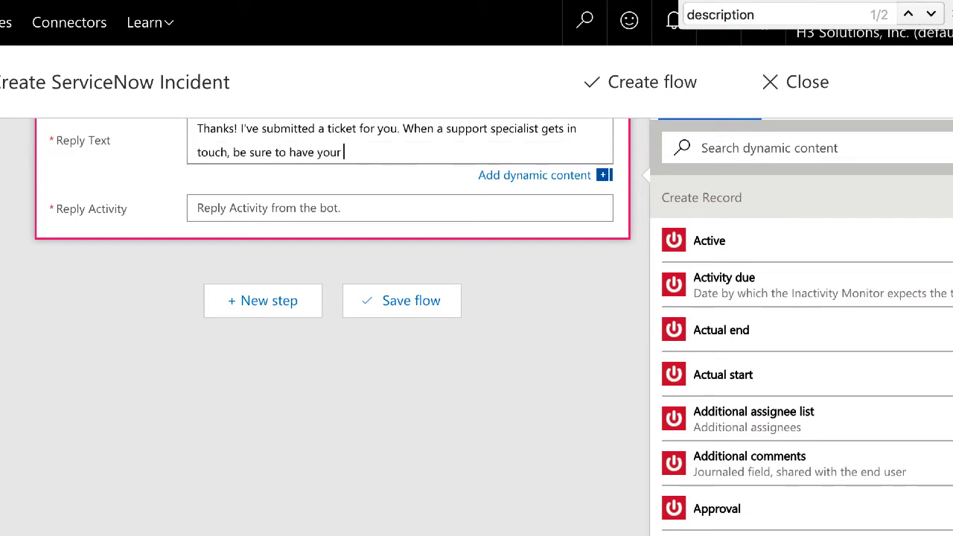
type(" ticket number ready for reference:")
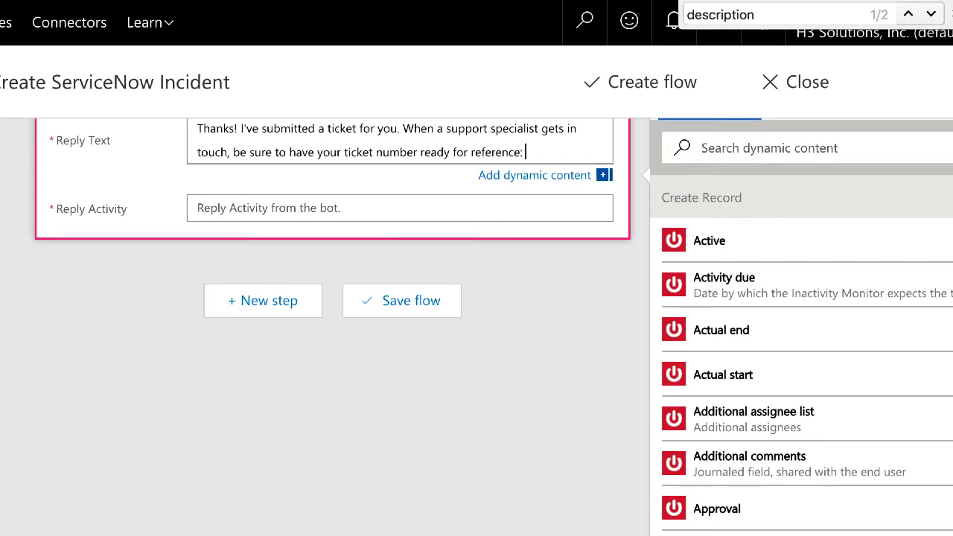
scroll(833, 350, "down", 15)
left_click(715, 272)
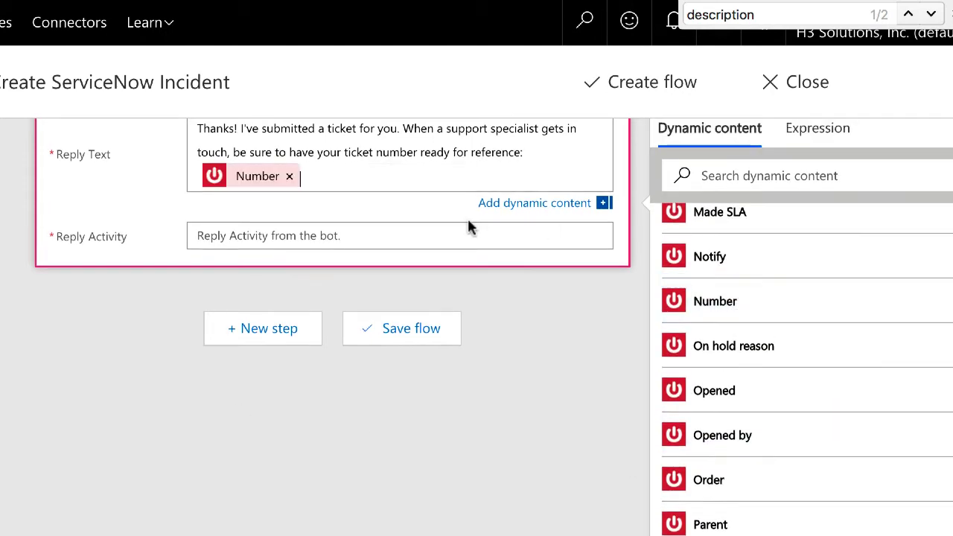
left_click(469, 227)
scroll(738, 365, "down", 20)
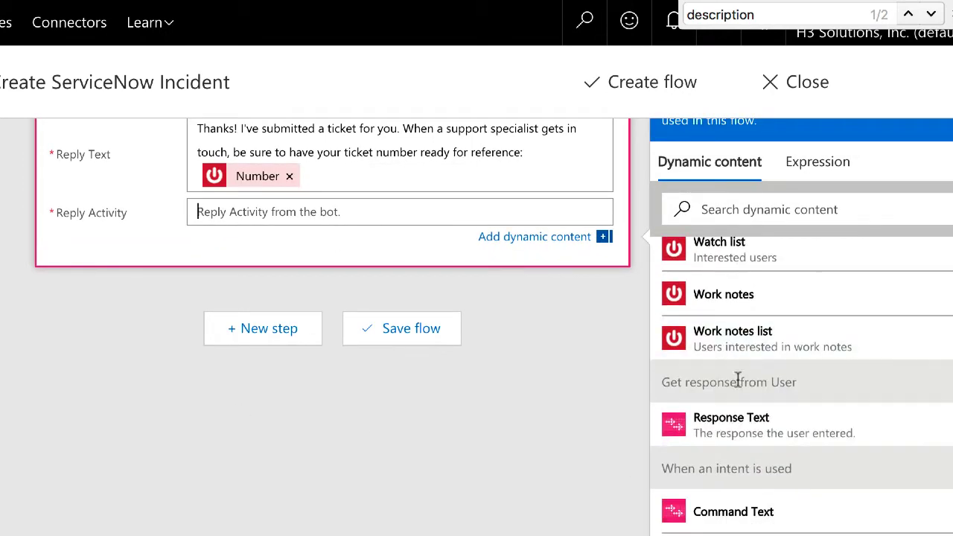
left_click(731, 422)
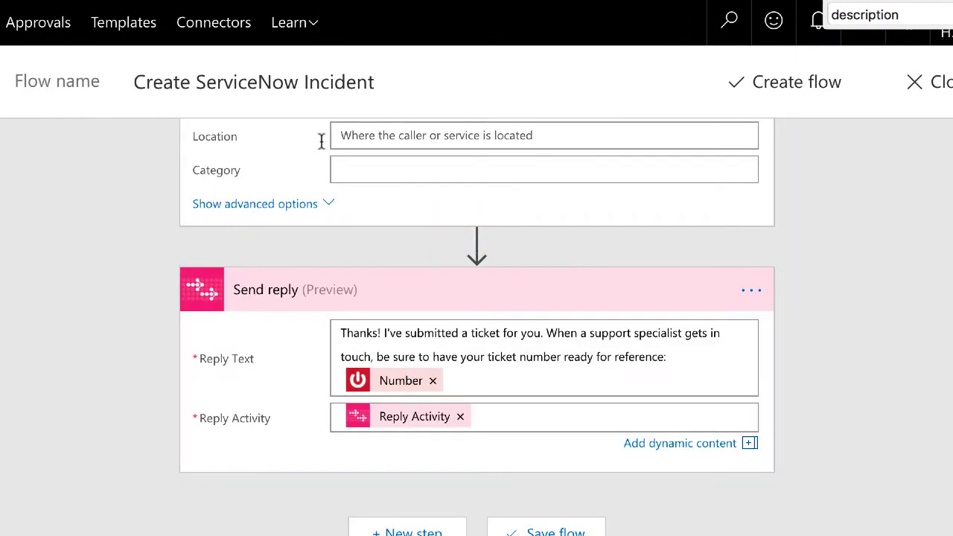
Step: Save the 'Create ServiceNow Incident' flow with Create flow
left_click(804, 83)
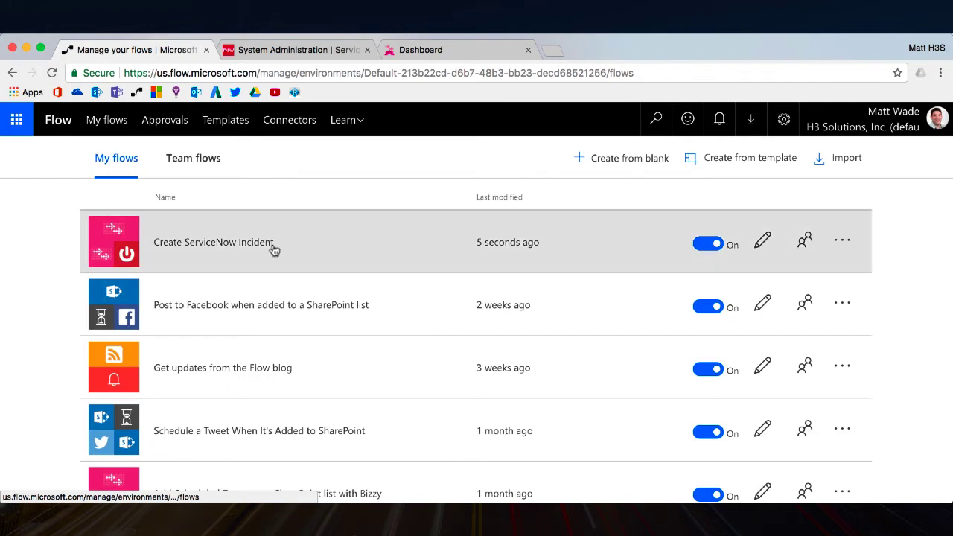
Step: Send 'Help' to AtBot and page the help carousel to the Personal Skills card
key("super+Tab")
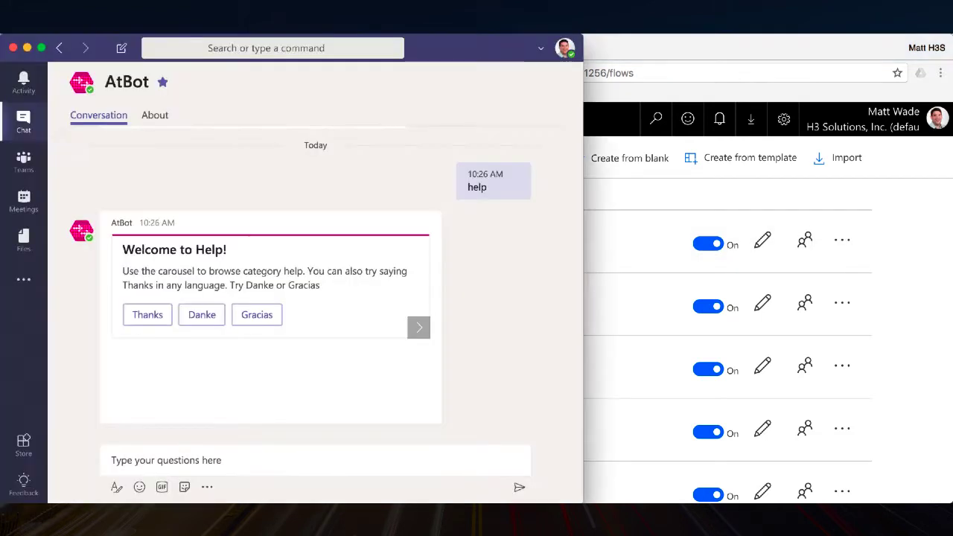
left_click(217, 458)
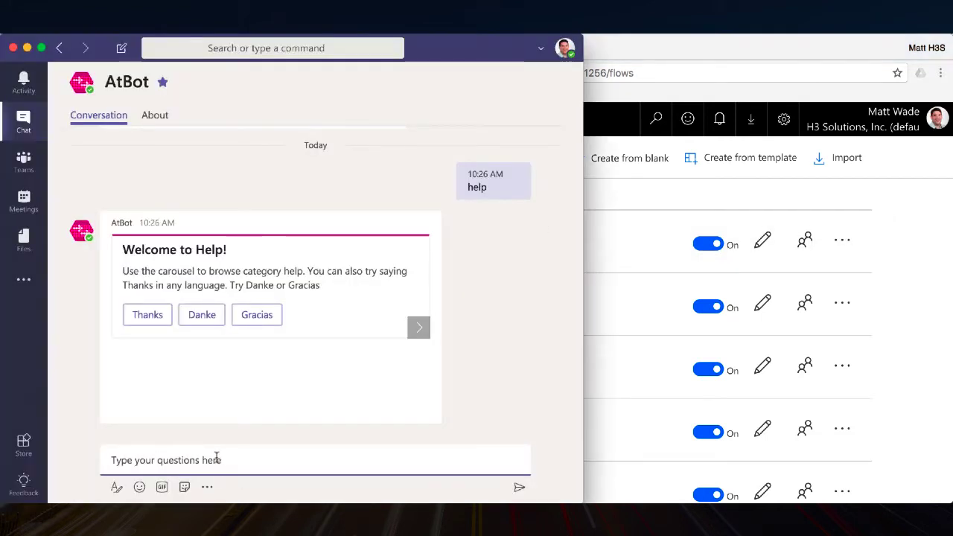
type("Help")
key("Return")
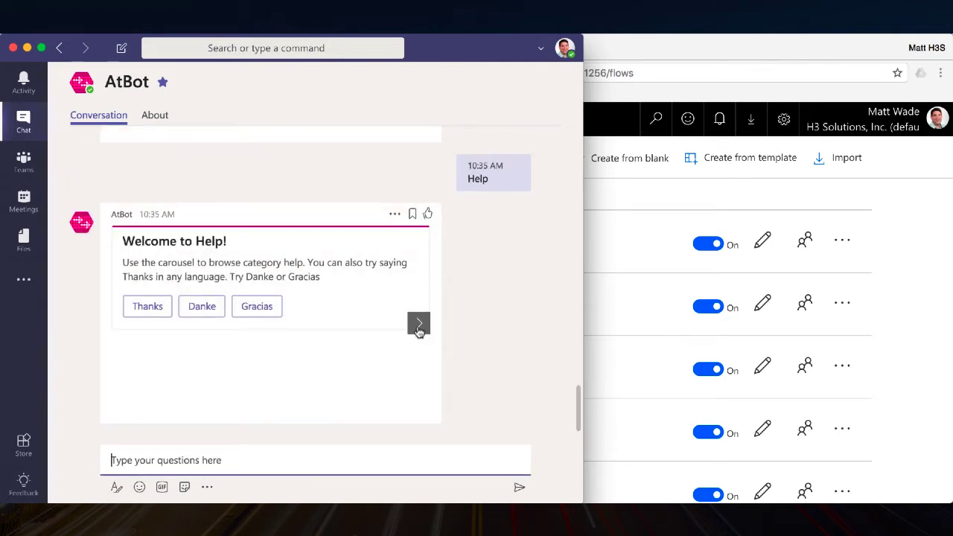
left_click(418, 328)
left_click(418, 325)
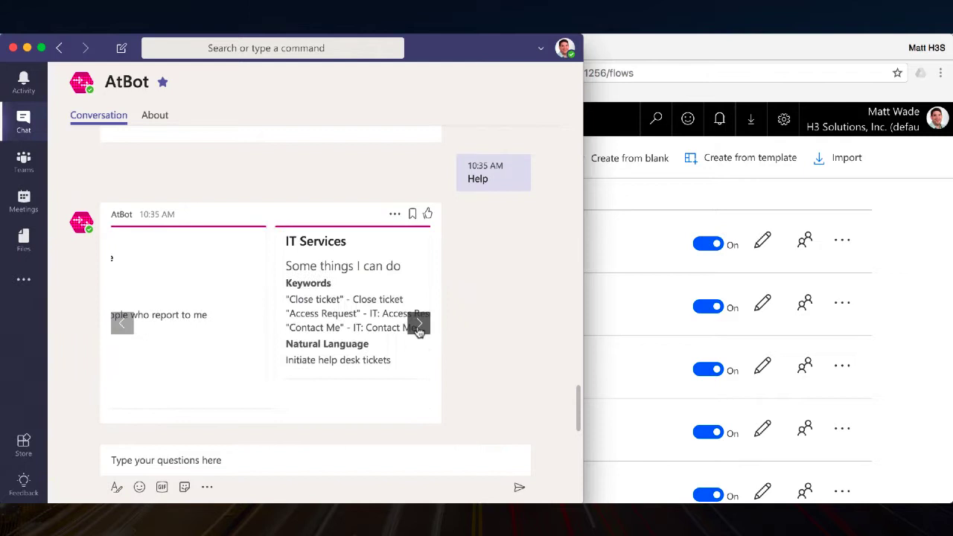
left_click(419, 326)
left_click(419, 326)
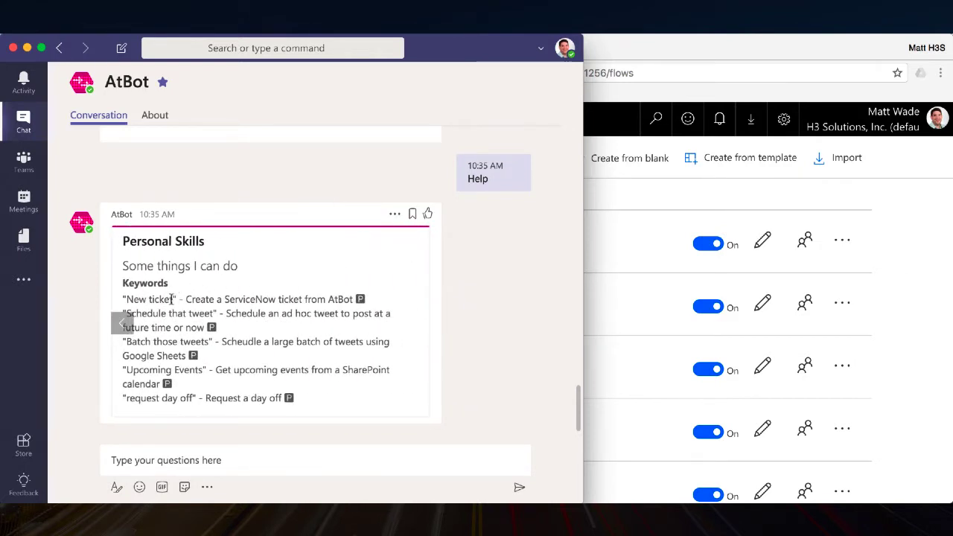
left_click_drag(172, 299, 133, 299)
Step: Send 'New ticket', then 'My phone hasn't been receiving emails this morning.' and note the ticket number
left_click(229, 452)
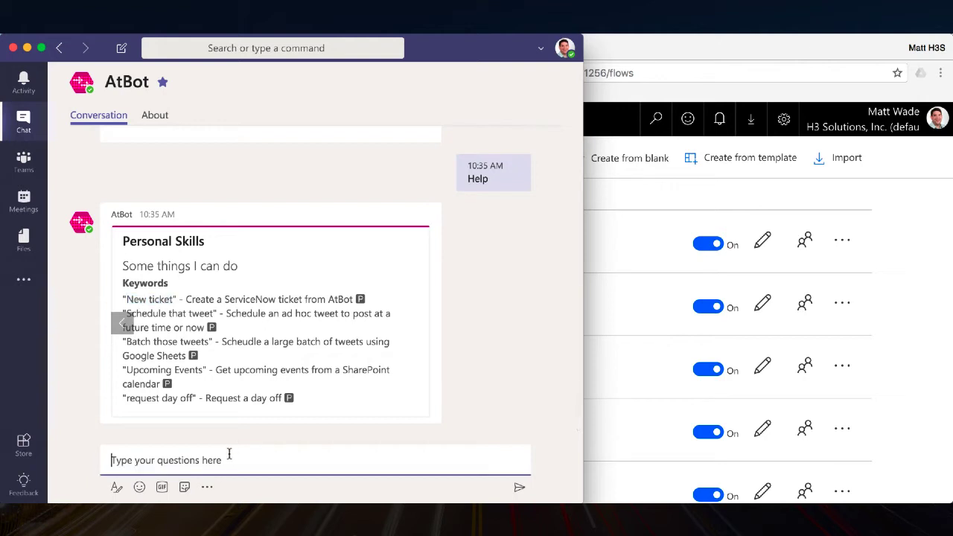
type("New ticket")
key("Return")
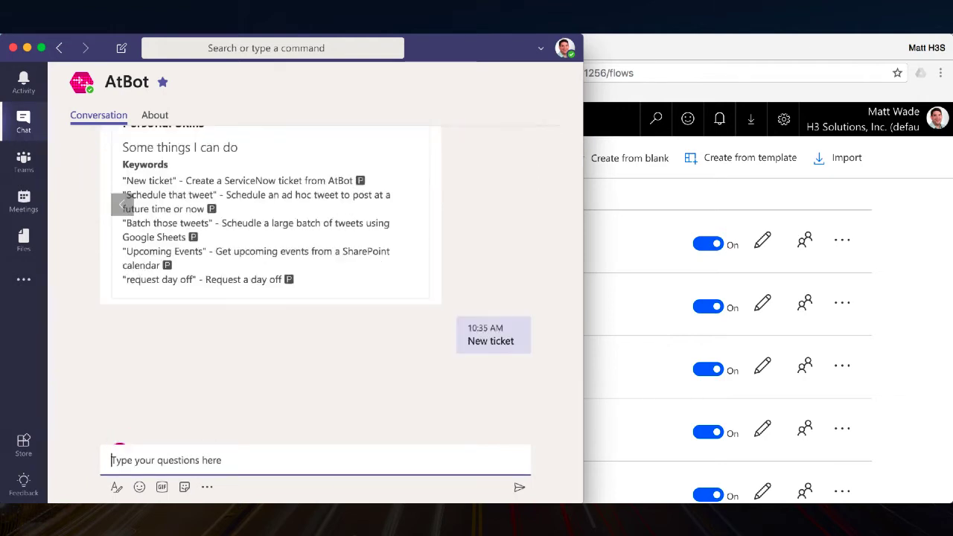
type("My phone hasn't been receiving emails")
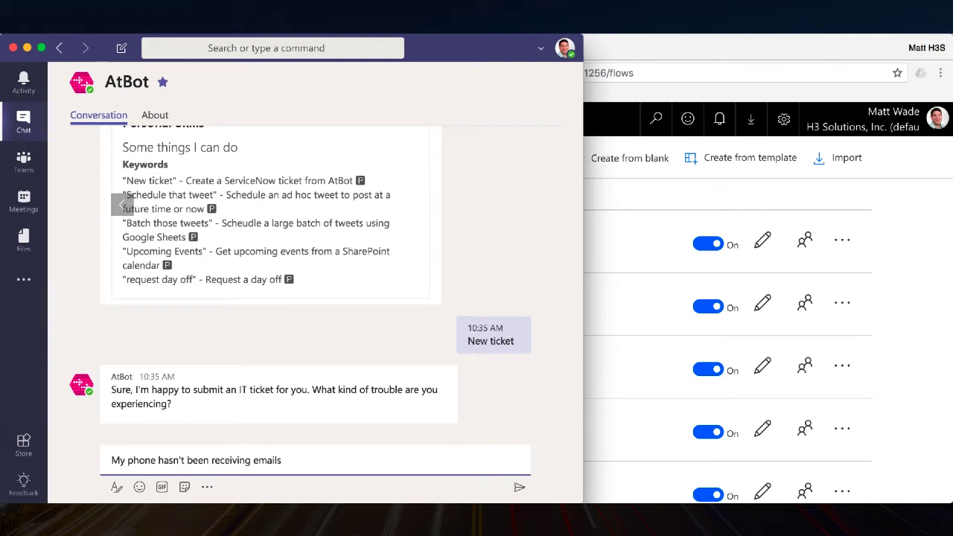
type("this morning.")
key("Return")
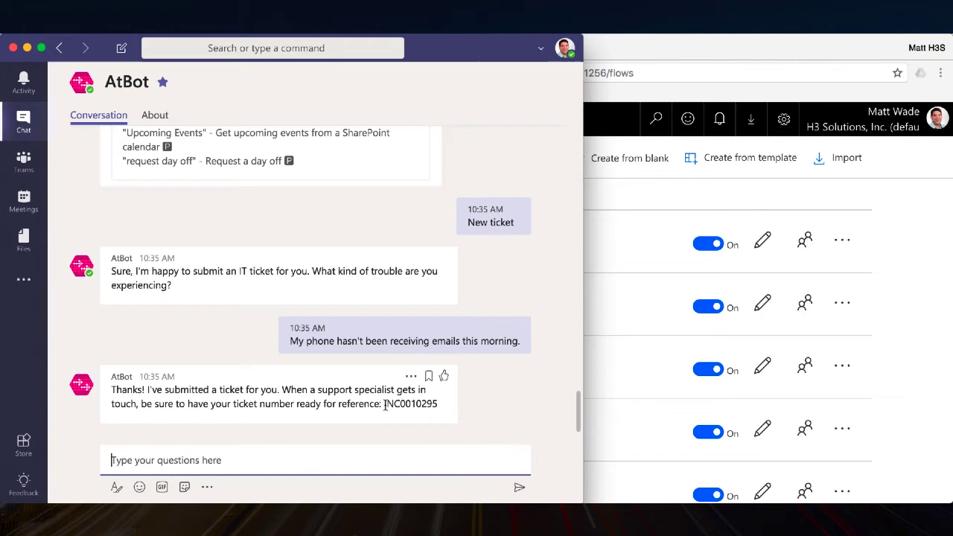
left_click_drag(384, 403, 442, 408)
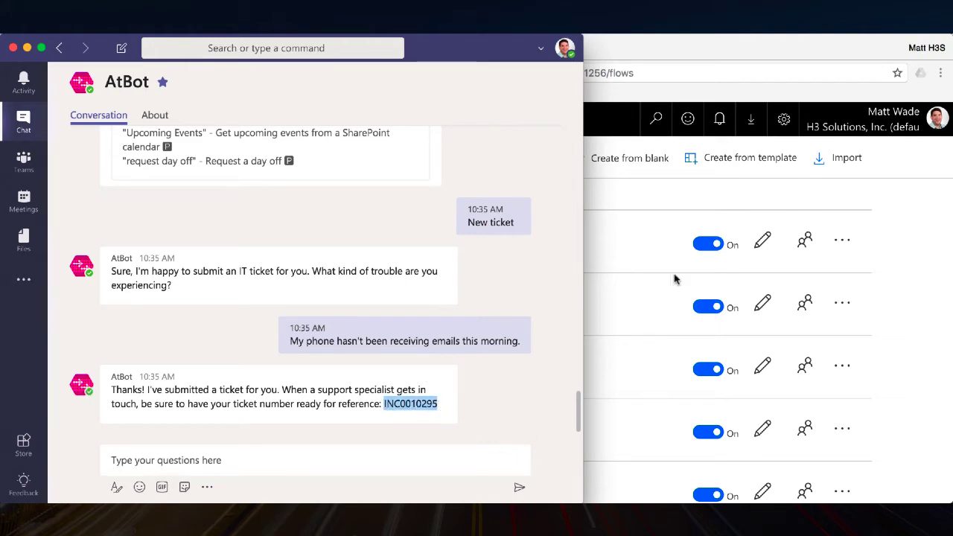
left_click(709, 73)
Step: Open the newest incident under Incident > All and check its description shows the phone-email complaint
left_click(305, 51)
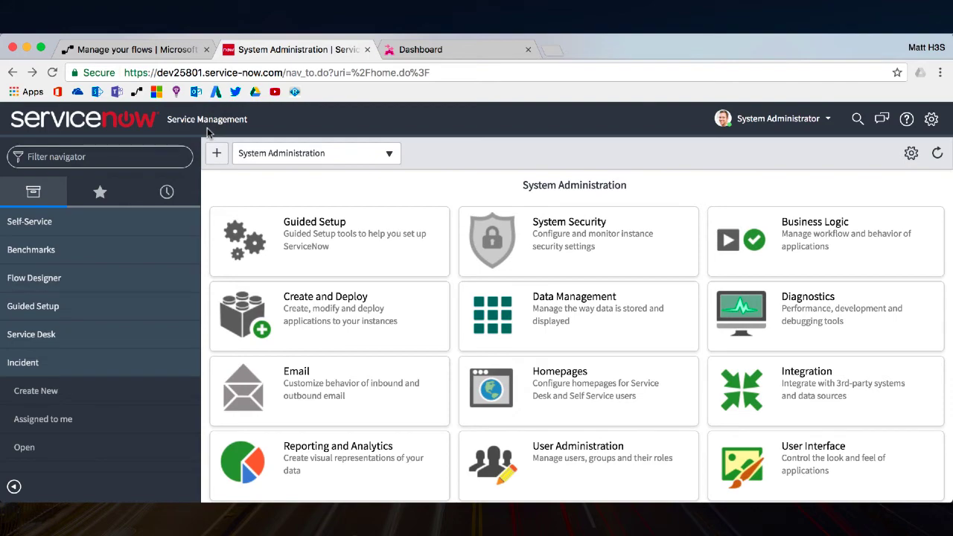
scroll(123, 305, "down", 5)
scroll(123, 305, "up", 1)
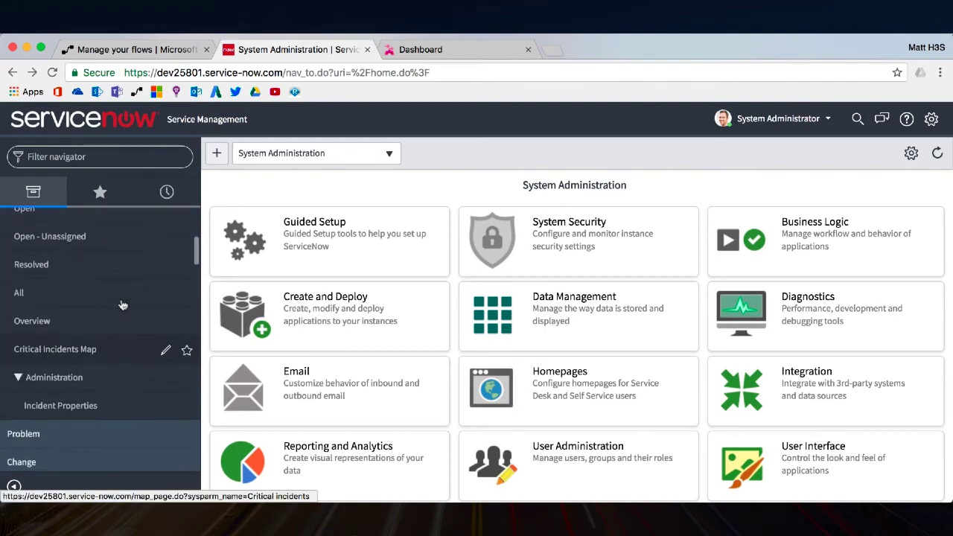
scroll(123, 305, "up", 2)
left_click(47, 355)
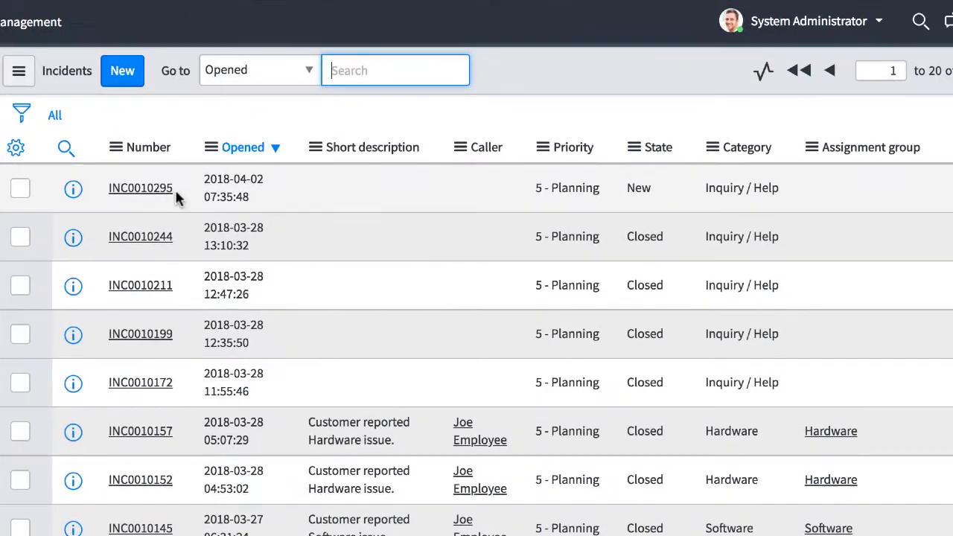
left_click_drag(326, 239, 278, 241)
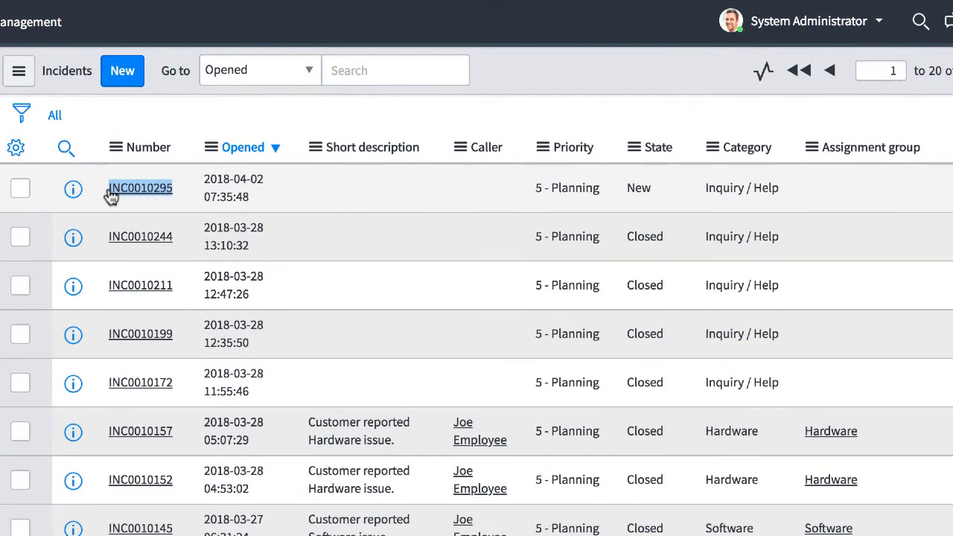
left_click(152, 194)
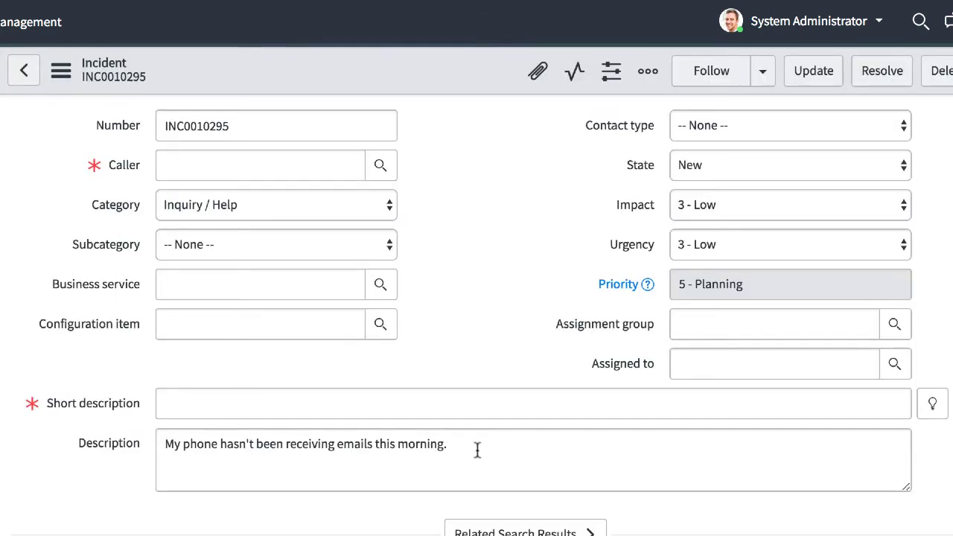
left_click_drag(477, 449, 167, 448)
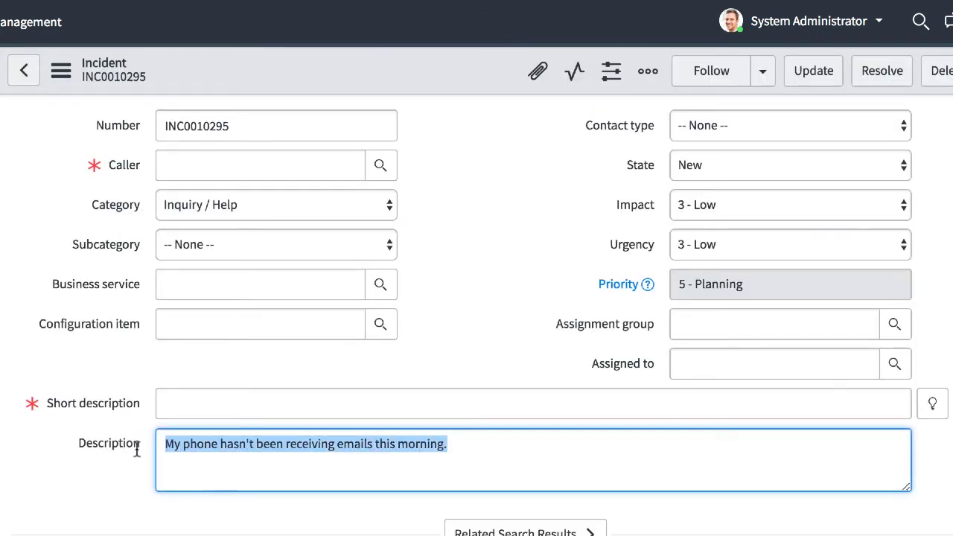
left_click(198, 446)
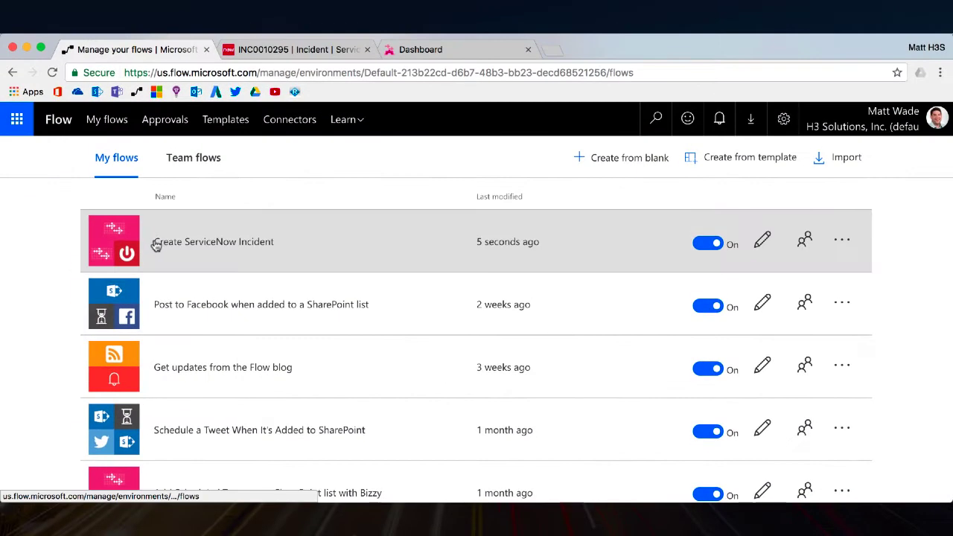
Step: Switch the Create ServiceNow Incident trigger's Bot Trigger Type from Personal to Shared and update the flow
left_click(157, 245)
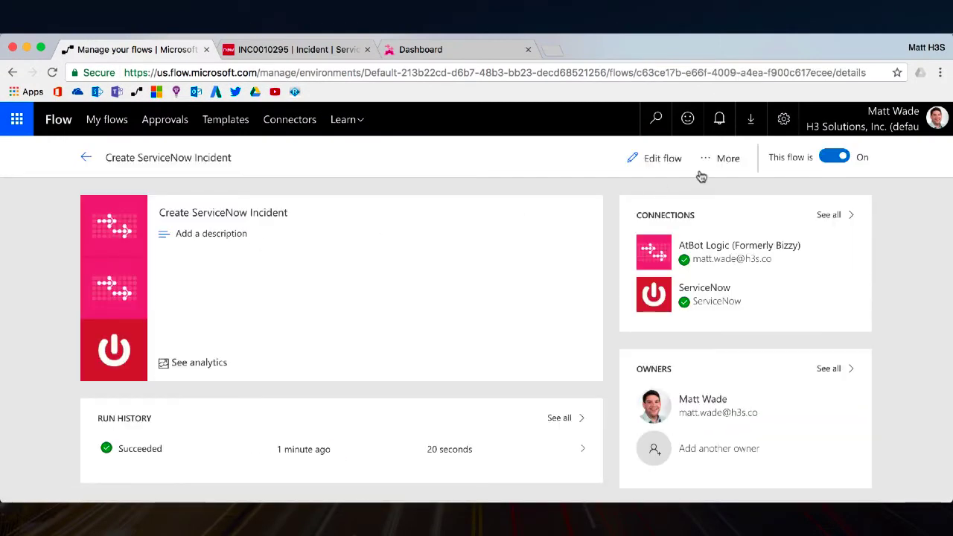
left_click(660, 160)
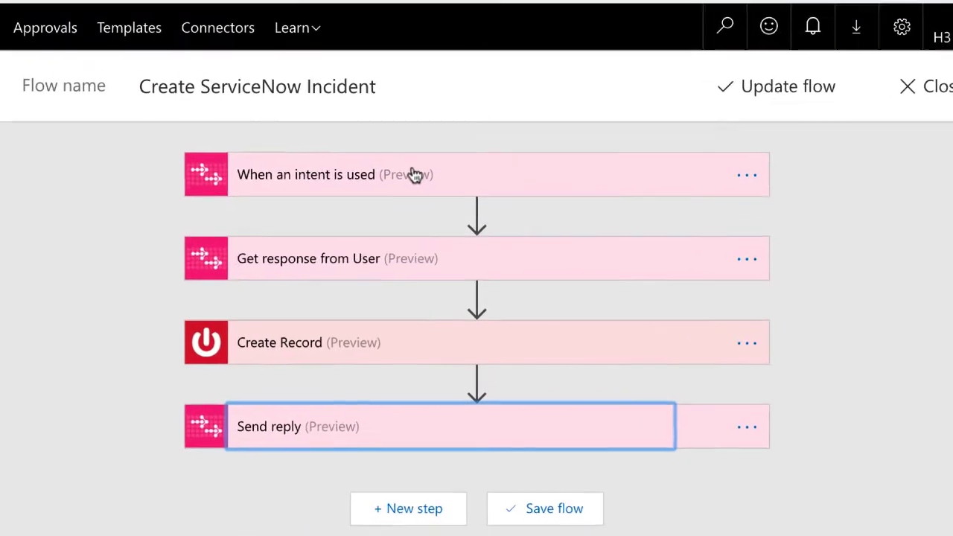
left_click(425, 213)
left_click(405, 252)
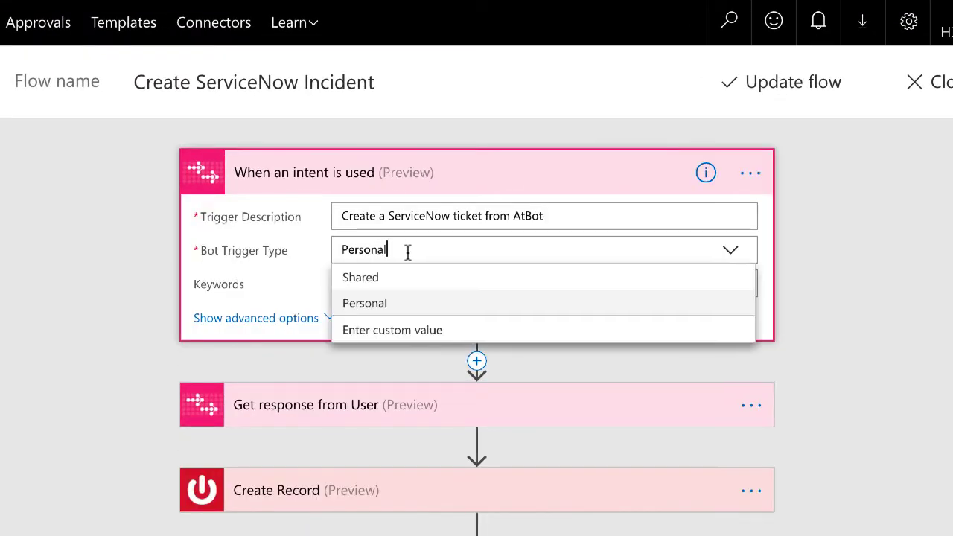
left_click(396, 276)
left_click(819, 86)
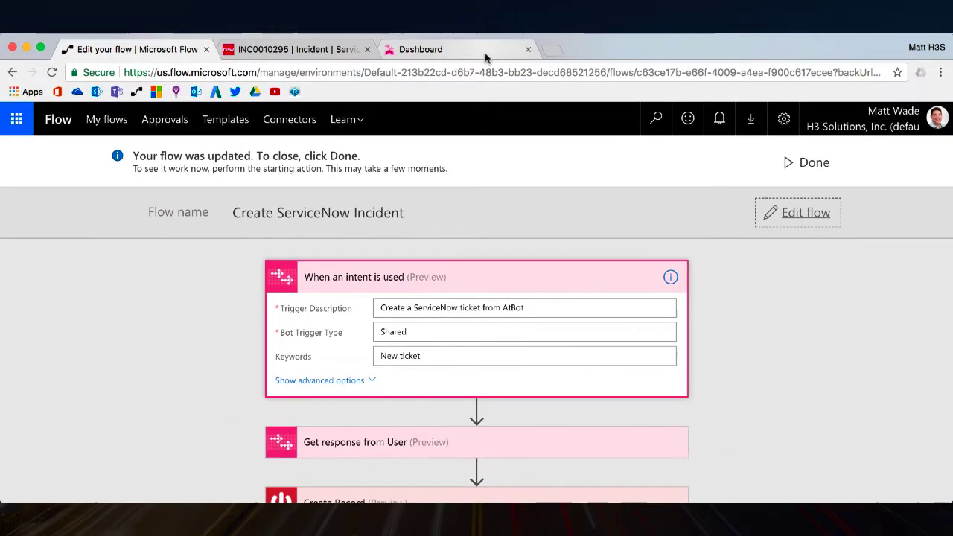
Step: Go to the AtBot Admin Portal's Shared Skills list and find the 'Create a ServiceNow ticket from AtBot' skill
left_click(483, 50)
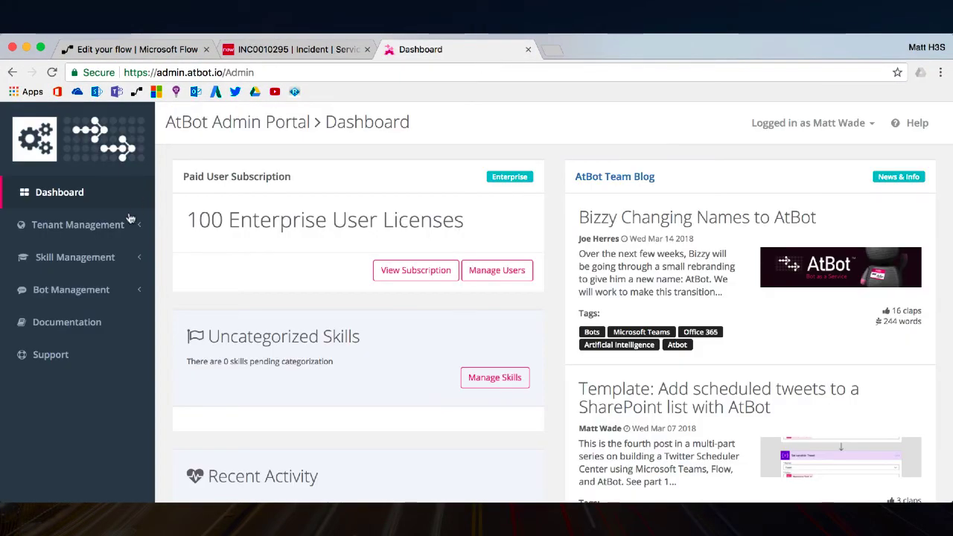
left_click(86, 261)
left_click(74, 288)
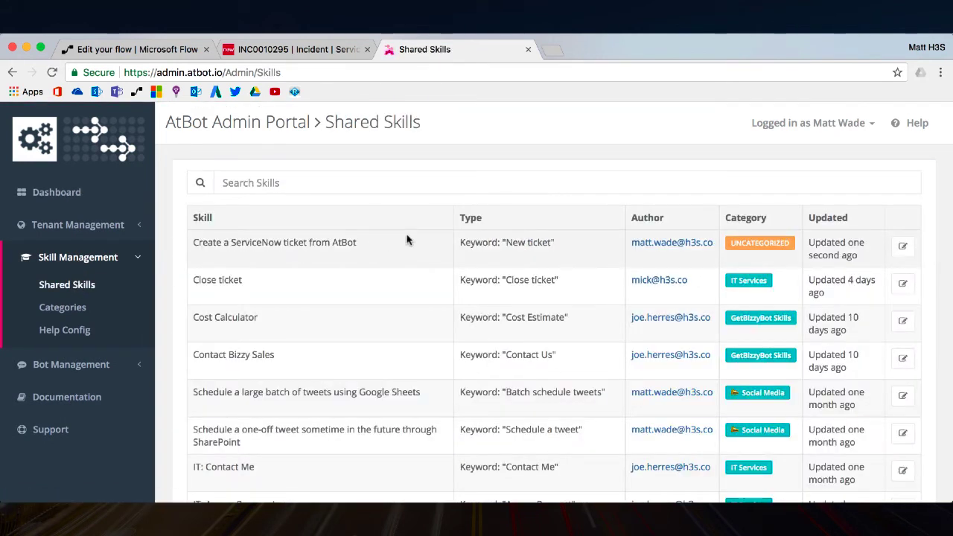
left_click_drag(383, 245, 189, 245)
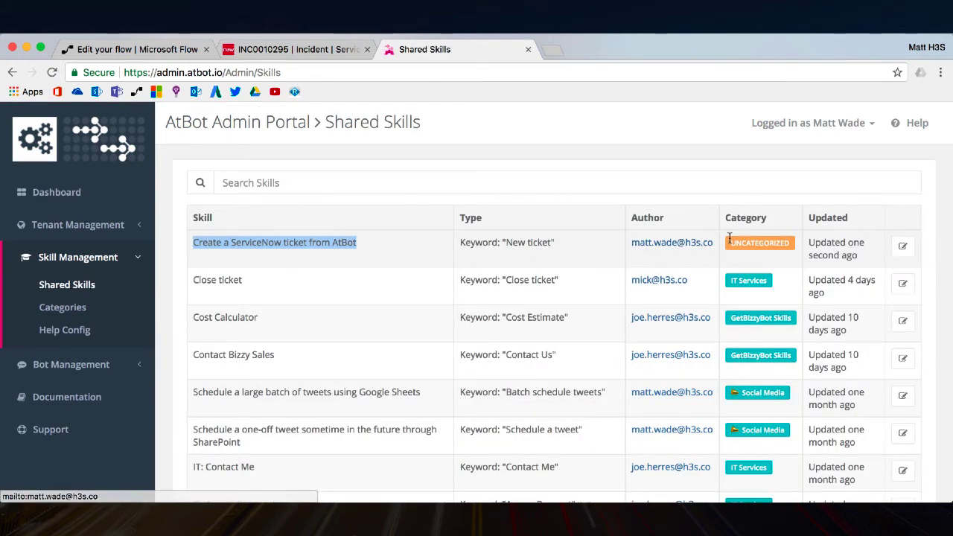
Step: Assign the IT Services category to the skill and confirm the update
left_click(900, 247)
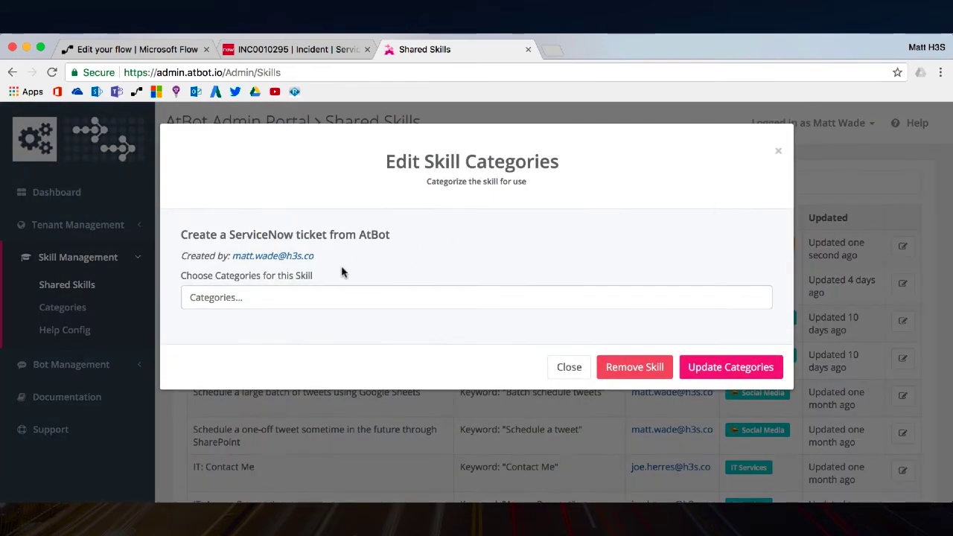
left_click(284, 297)
left_click(221, 379)
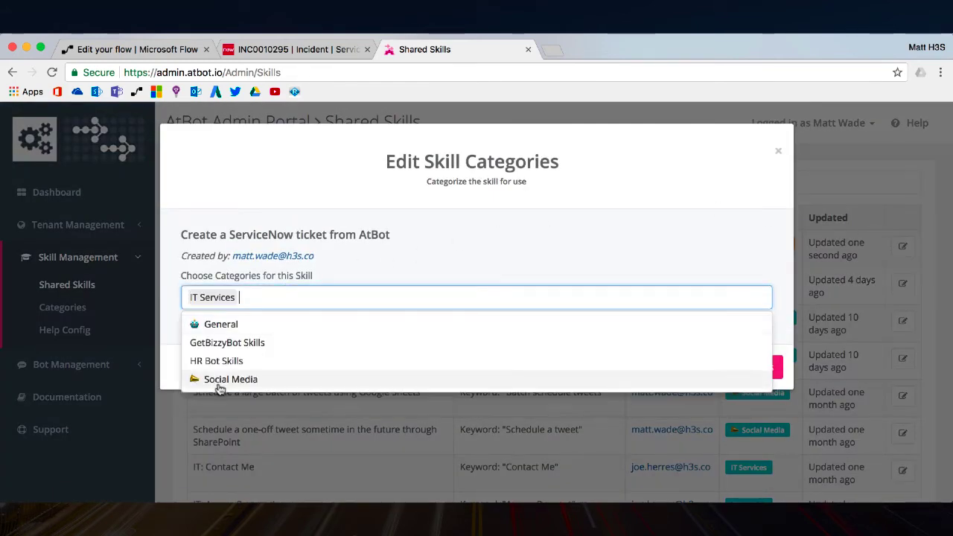
left_click(597, 277)
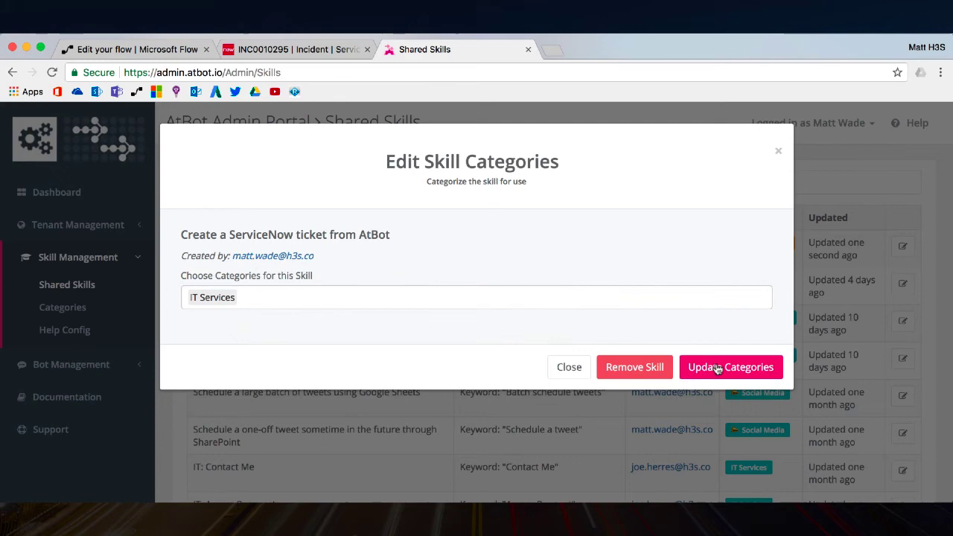
left_click(715, 365)
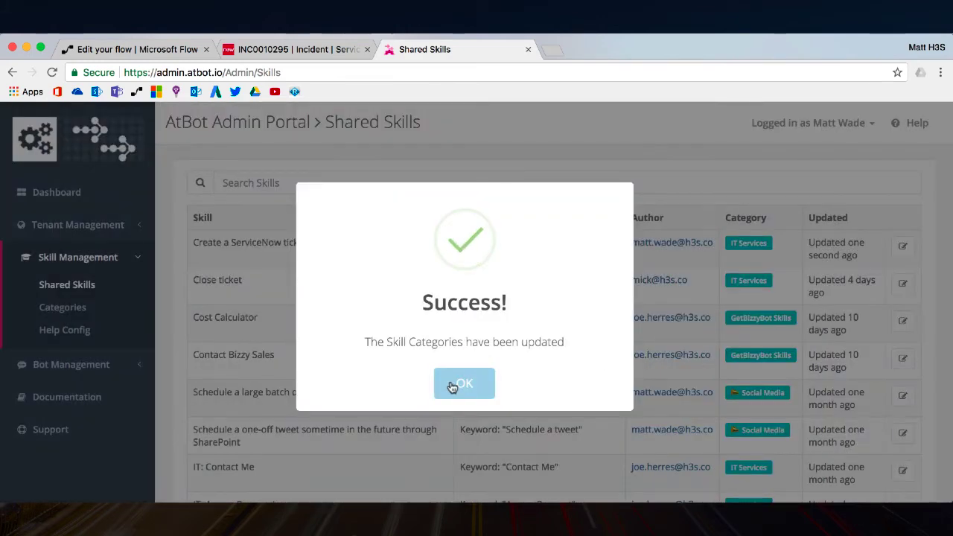
left_click(456, 384)
Step: Open the AskIT enterprise bot's settings and check that IT Services is among its categories
left_click(75, 364)
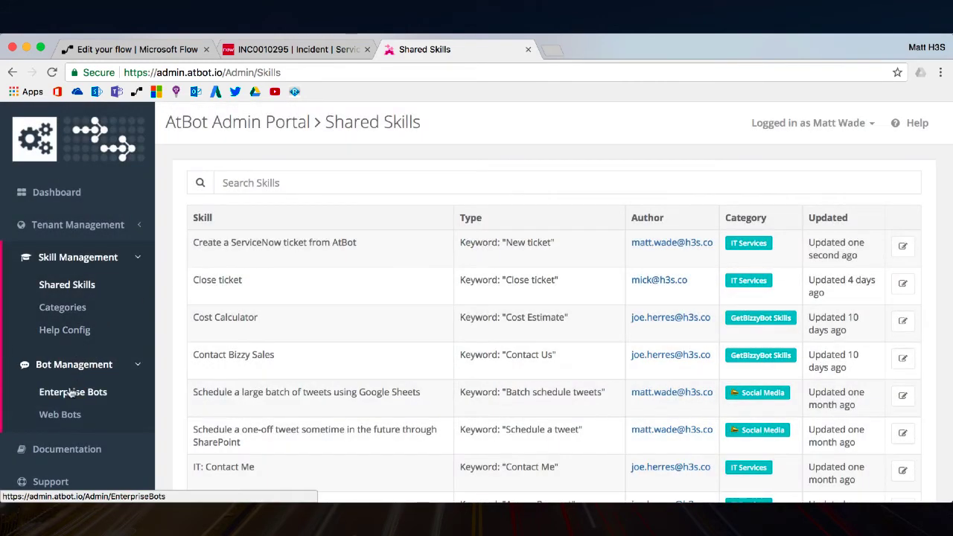
left_click(71, 392)
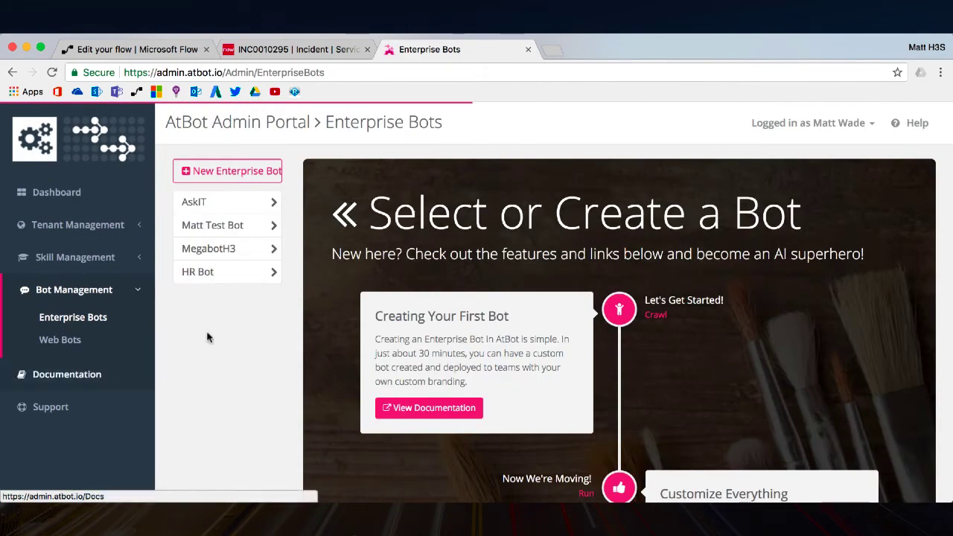
left_click(206, 208)
scroll(402, 297, "down", 5)
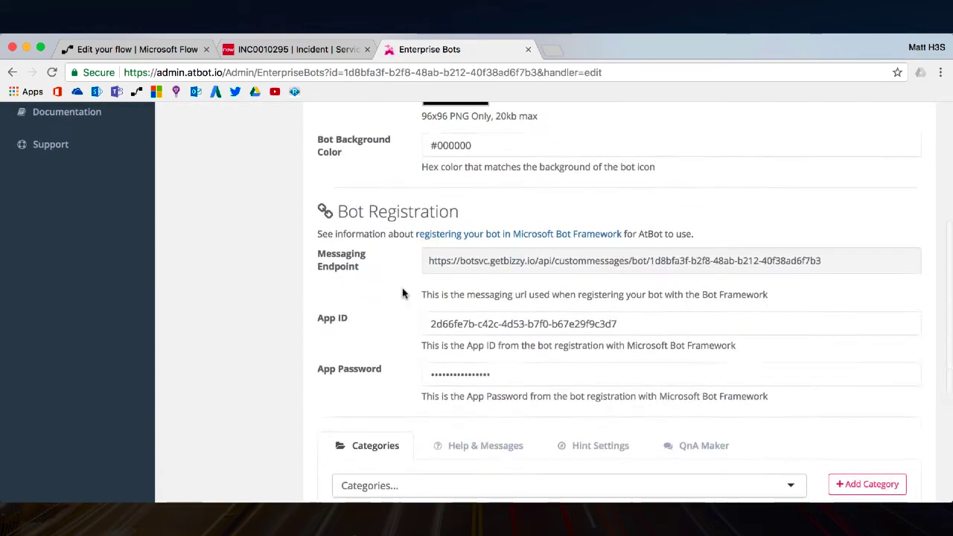
left_click_drag(393, 440, 314, 431)
left_click(314, 432)
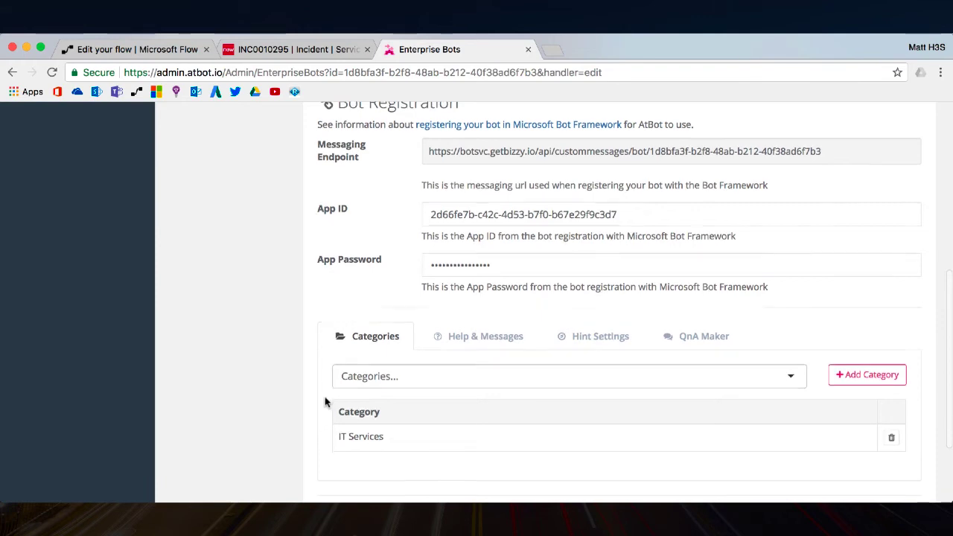
scroll(326, 402, "up", 4)
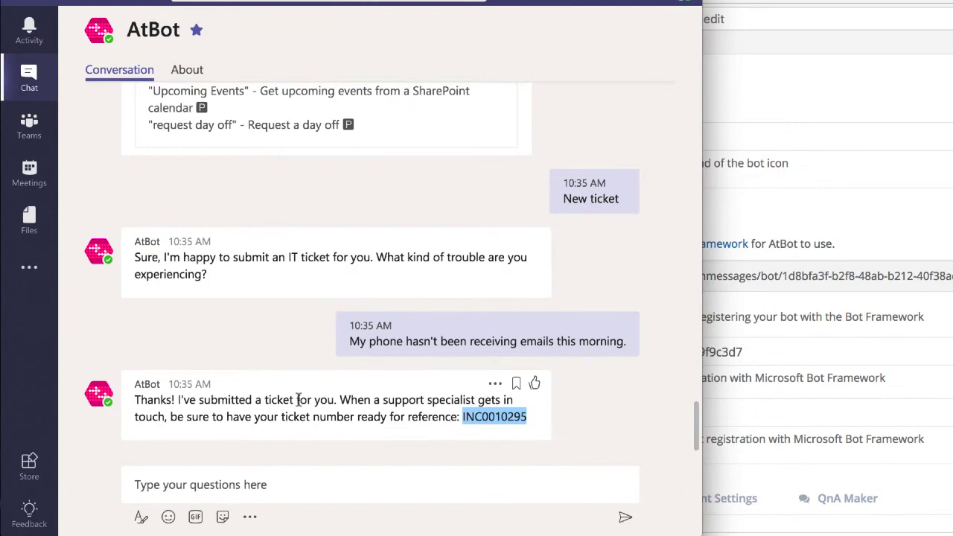
Step: Open the AskIT bot chat in Teams and send 'Help'
left_click(298, 400)
left_click(45, 78)
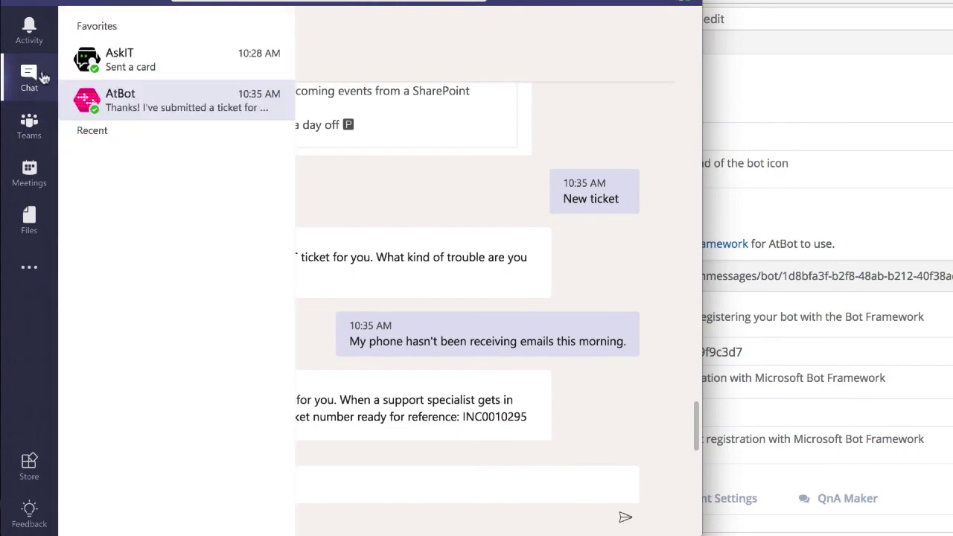
left_click(161, 66)
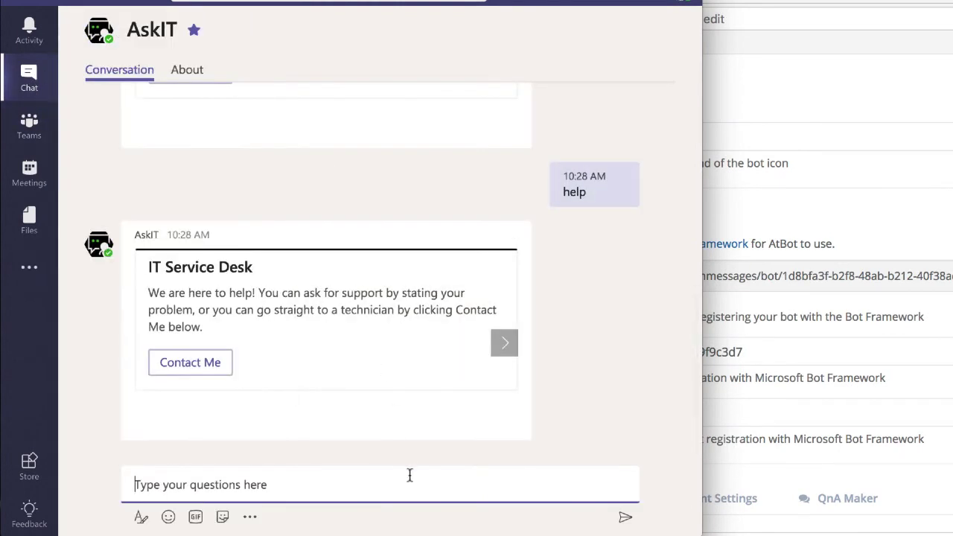
type("Help")
key("Return")
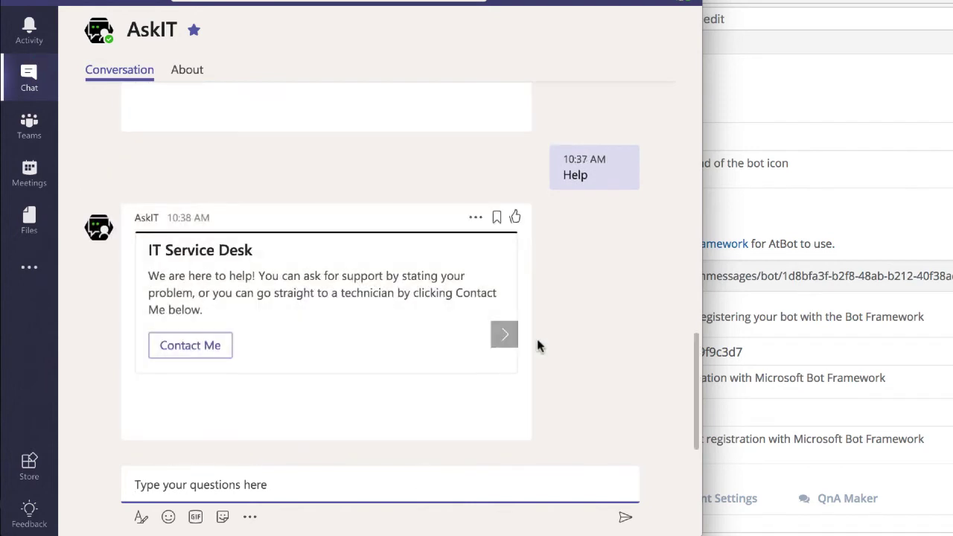
Step: Find the New ticket keyword on the IT Services card and send 'New ticket'
left_click(505, 333)
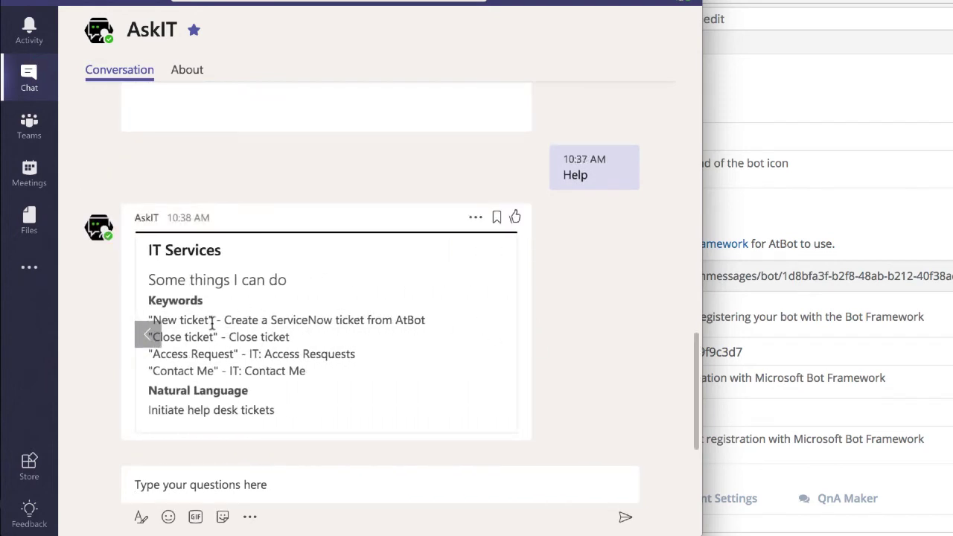
left_click_drag(210, 321, 153, 317)
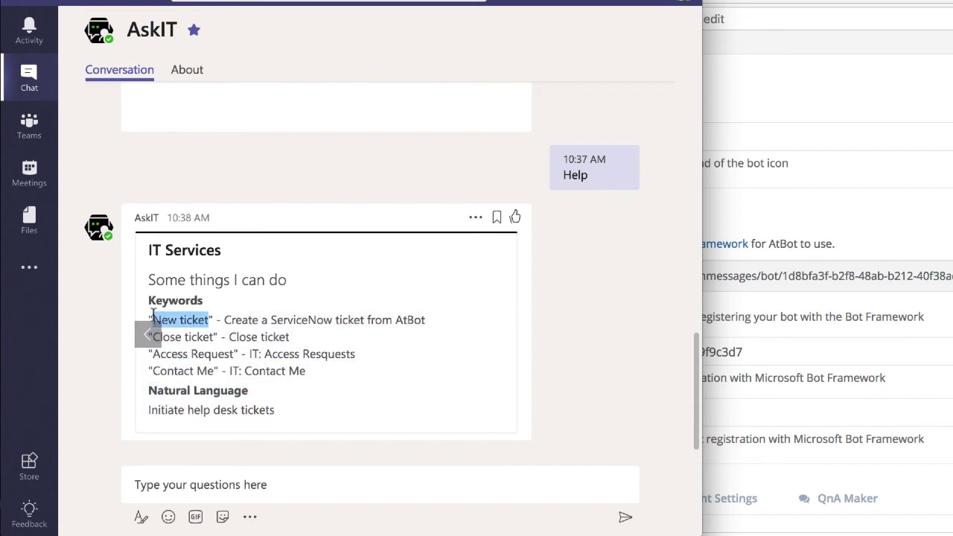
left_click(372, 484)
type("New ti")
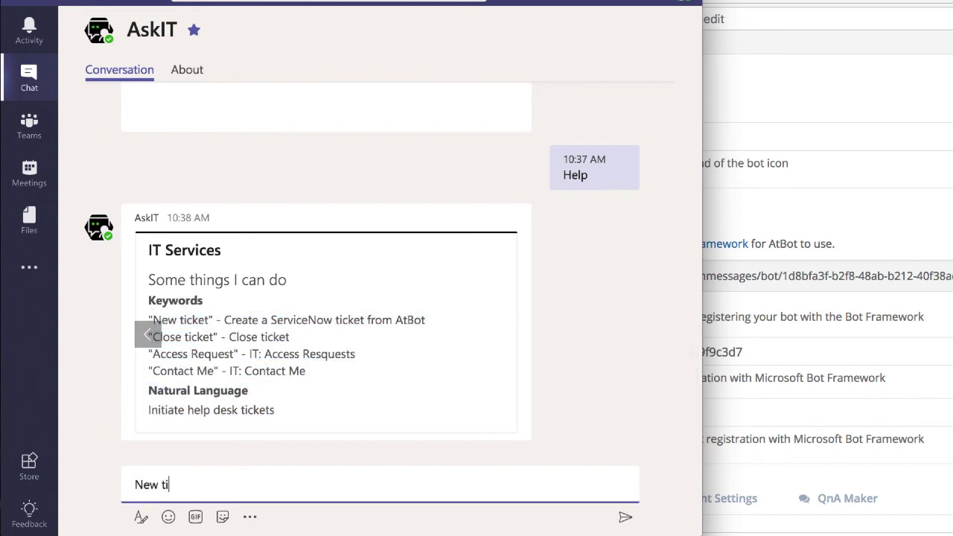
type("cket")
key("Return")
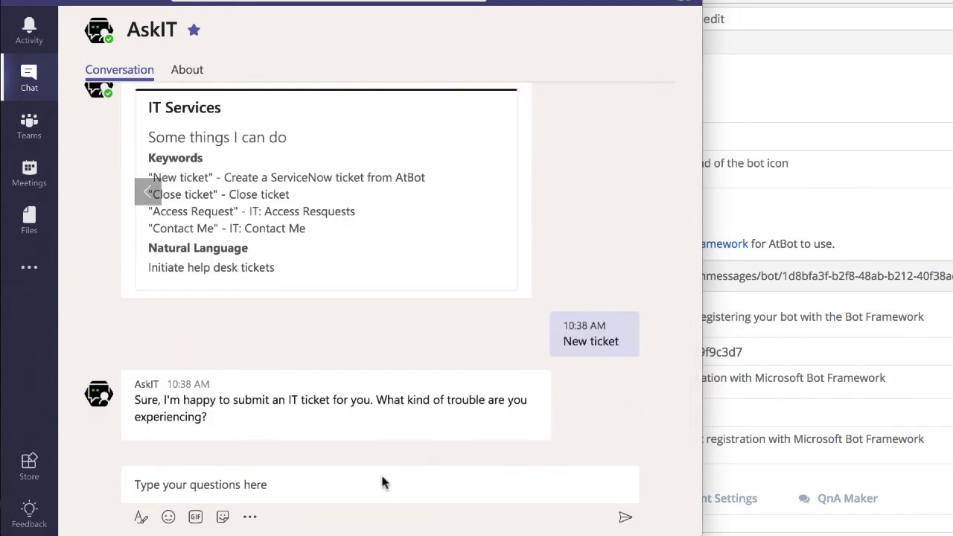
Step: Reply 'My laptop's battery won't charge for some reason.' and note returned ticket INC0010300
left_click(384, 482)
type("My laptop's battery won't charge for some reas")
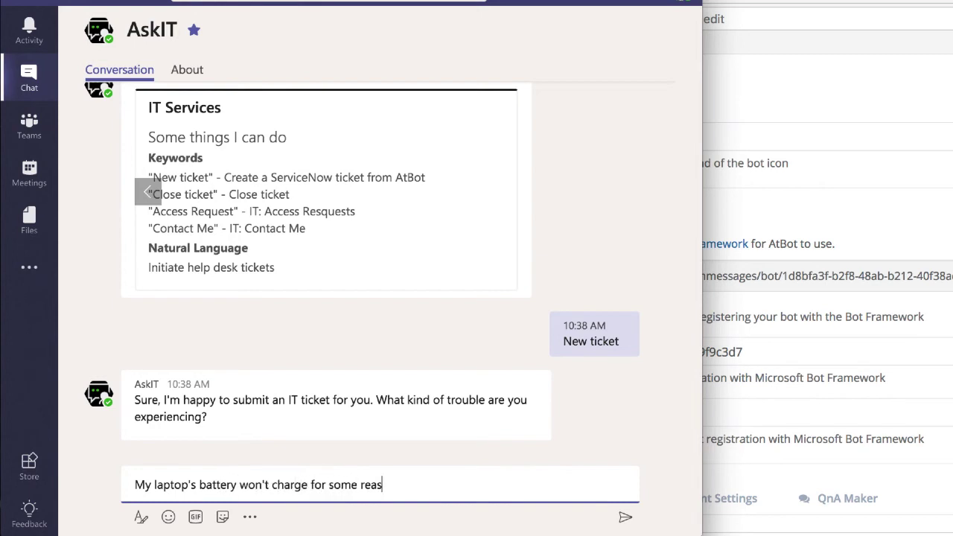
type("on.")
key("Return")
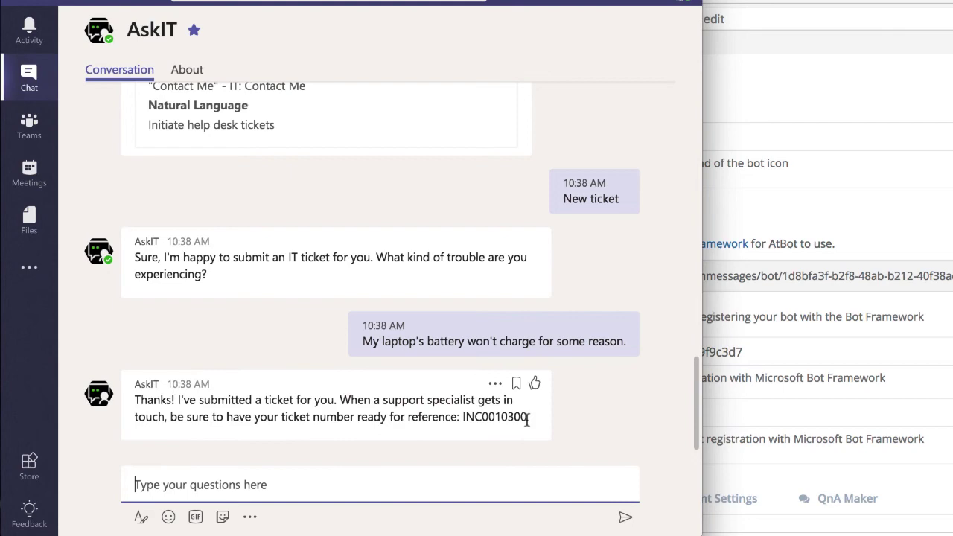
left_click_drag(527, 417, 464, 418)
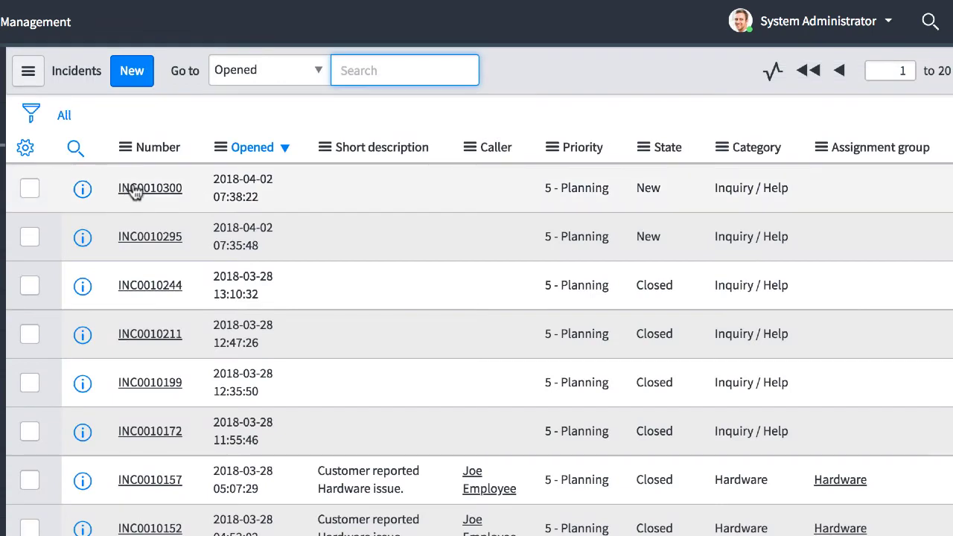
Step: Open incident INC0010300 and check its laptop battery description
left_click(136, 189)
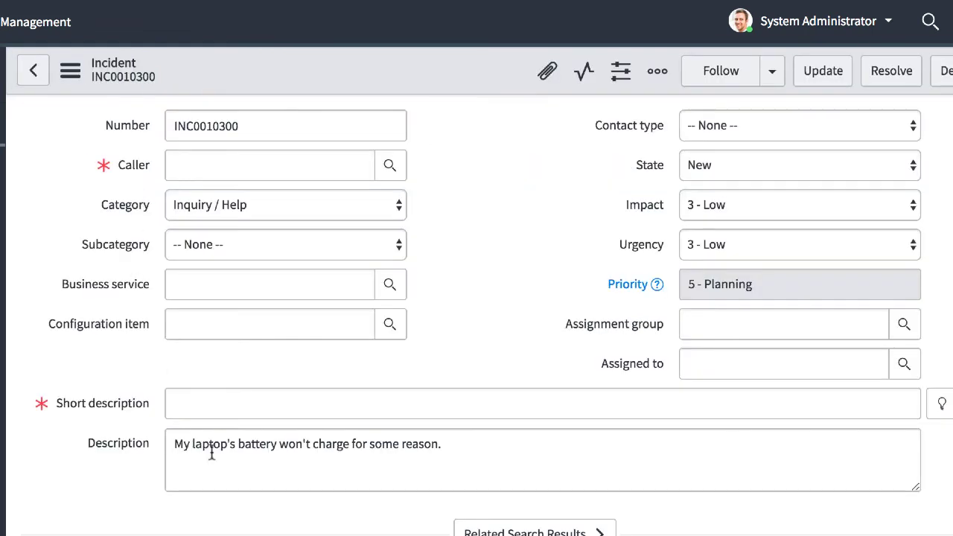
left_click_drag(463, 446, 171, 442)
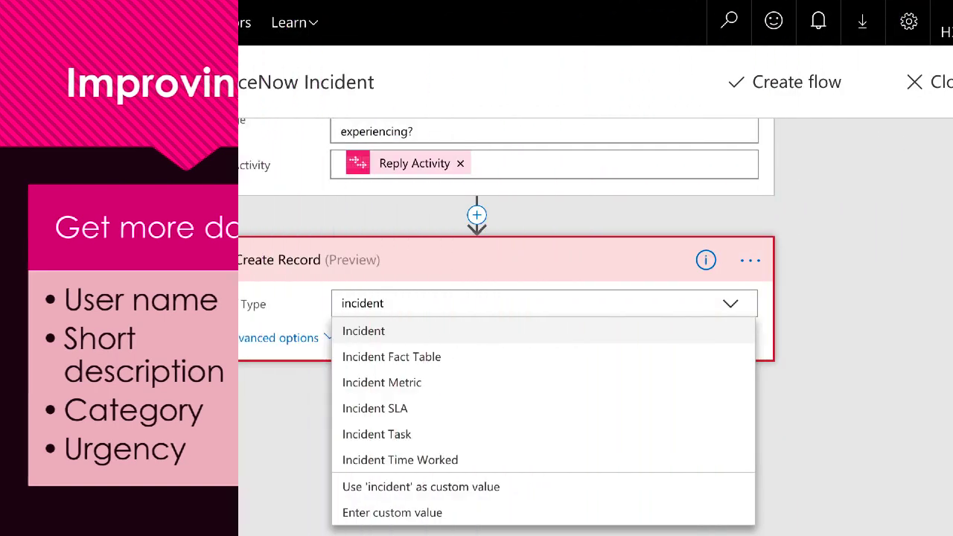
Step: Set Record Type to incident and show advanced options, scrolling through every field down to Urgency
left_click(375, 330)
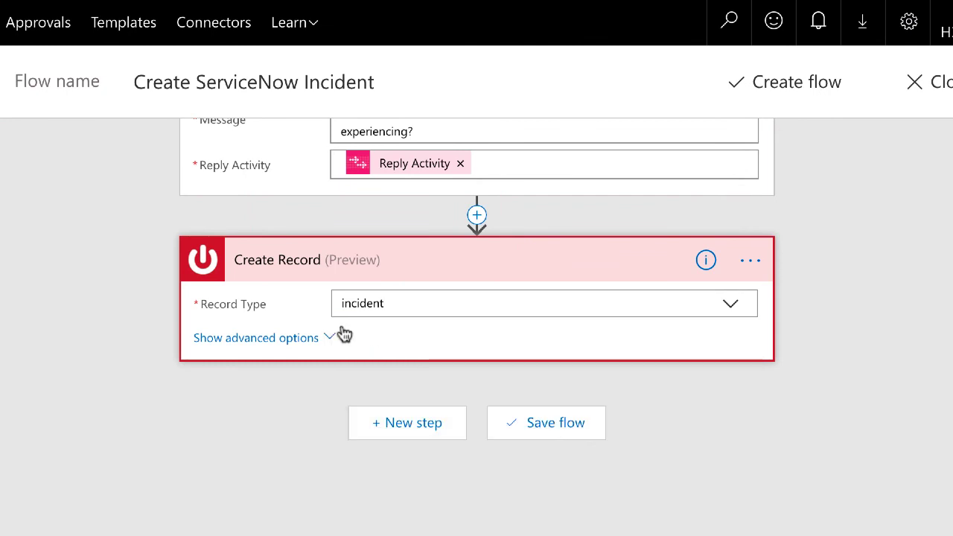
left_click(294, 337)
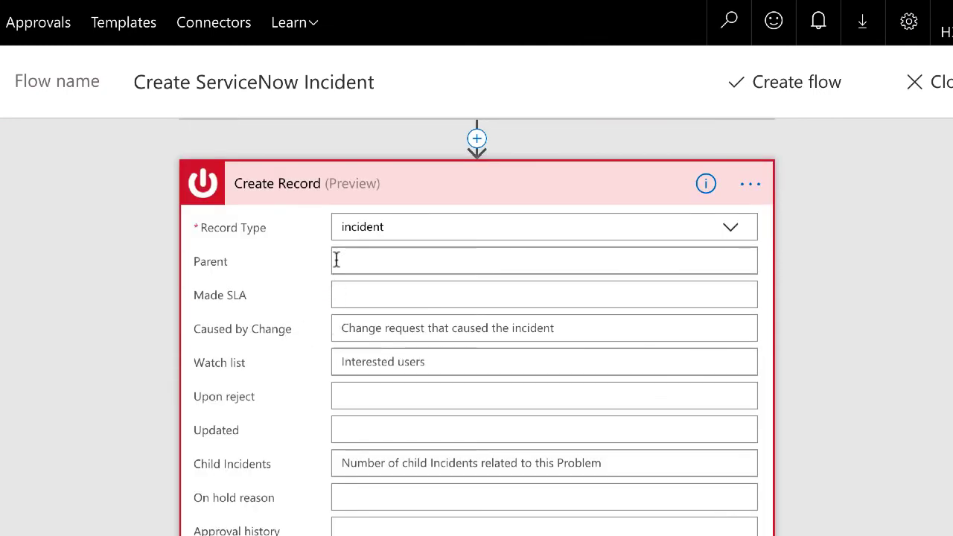
scroll(302, 296, "down", 3)
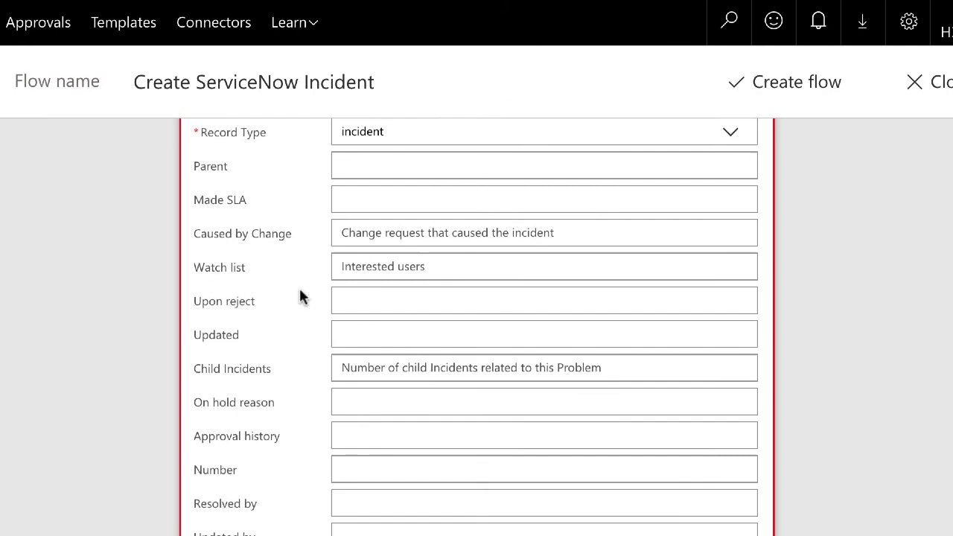
scroll(301, 296, "down", 6)
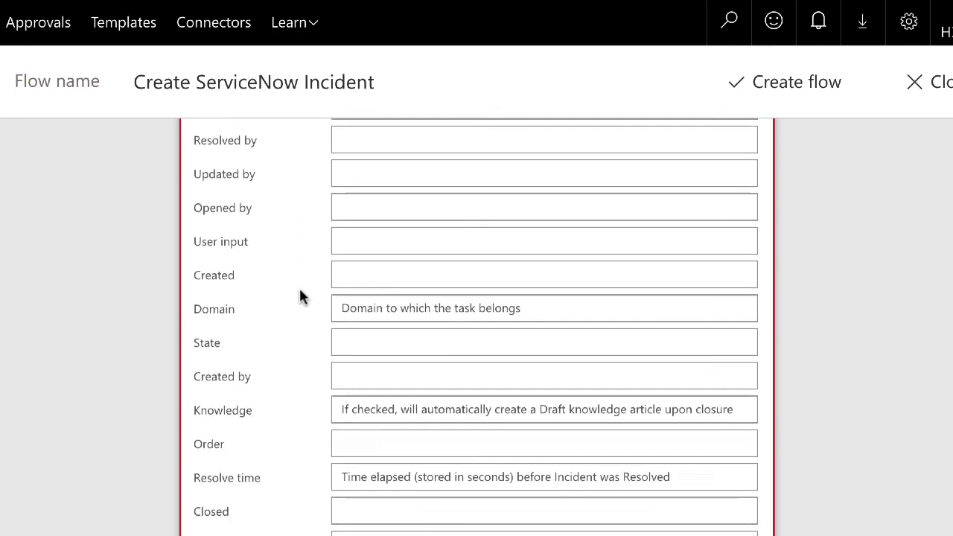
scroll(302, 297, "down", 6)
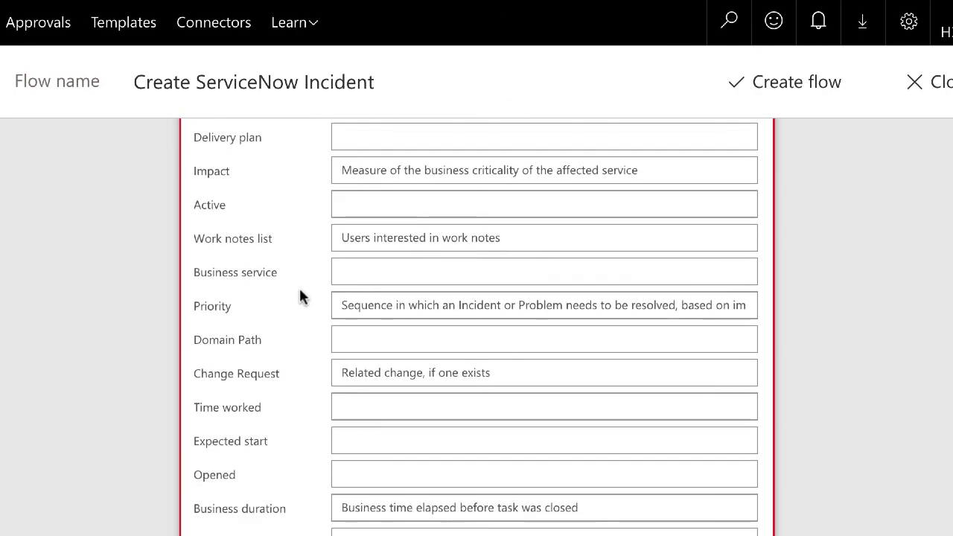
scroll(301, 296, "down", 6)
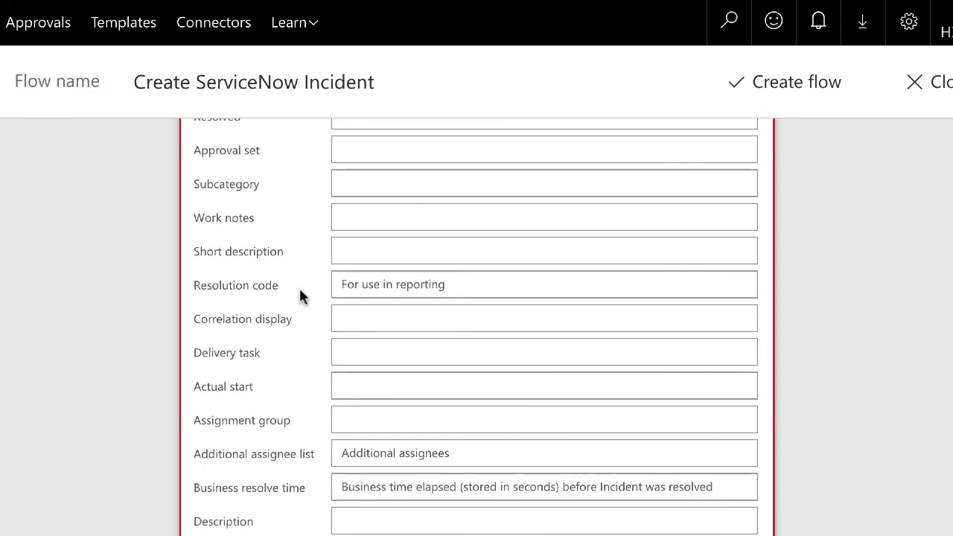
scroll(300, 290, "down", 4)
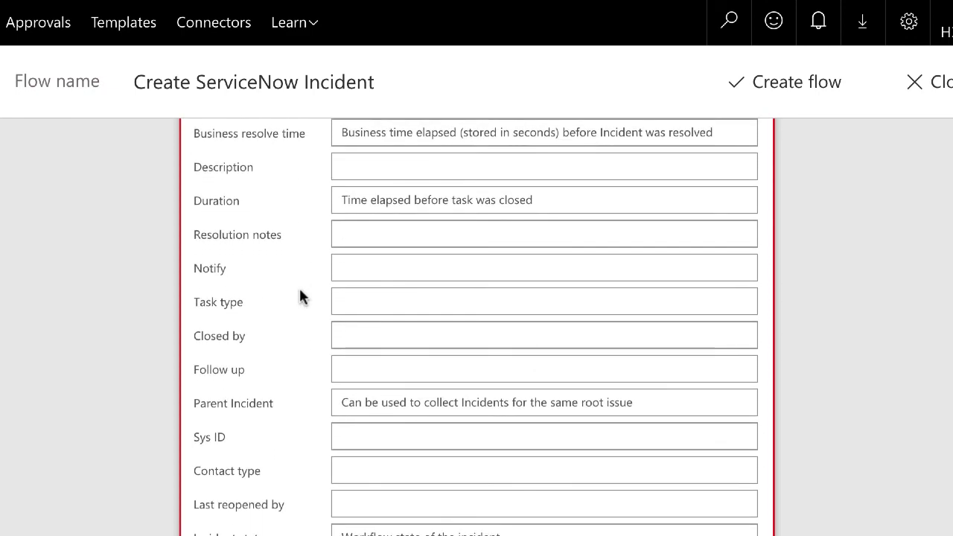
scroll(300, 297, "down", 2)
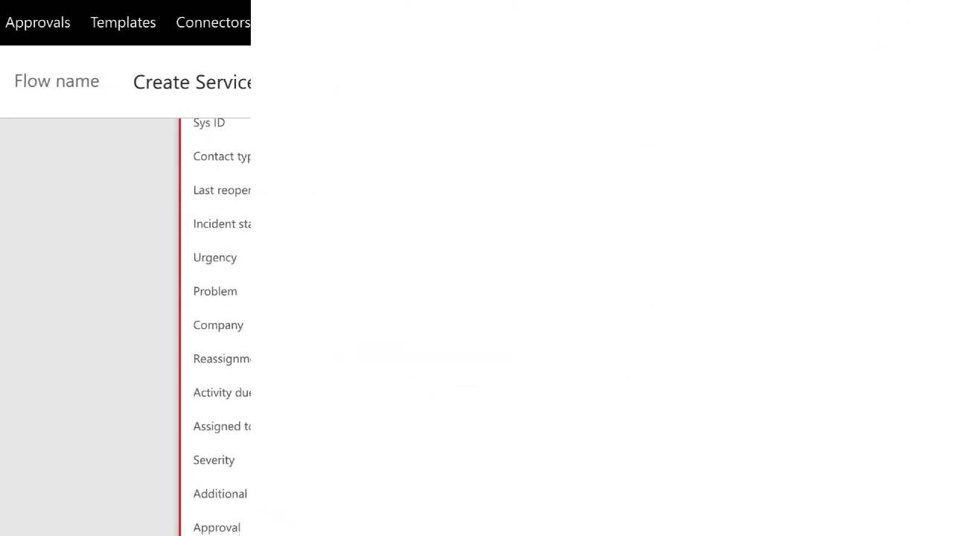